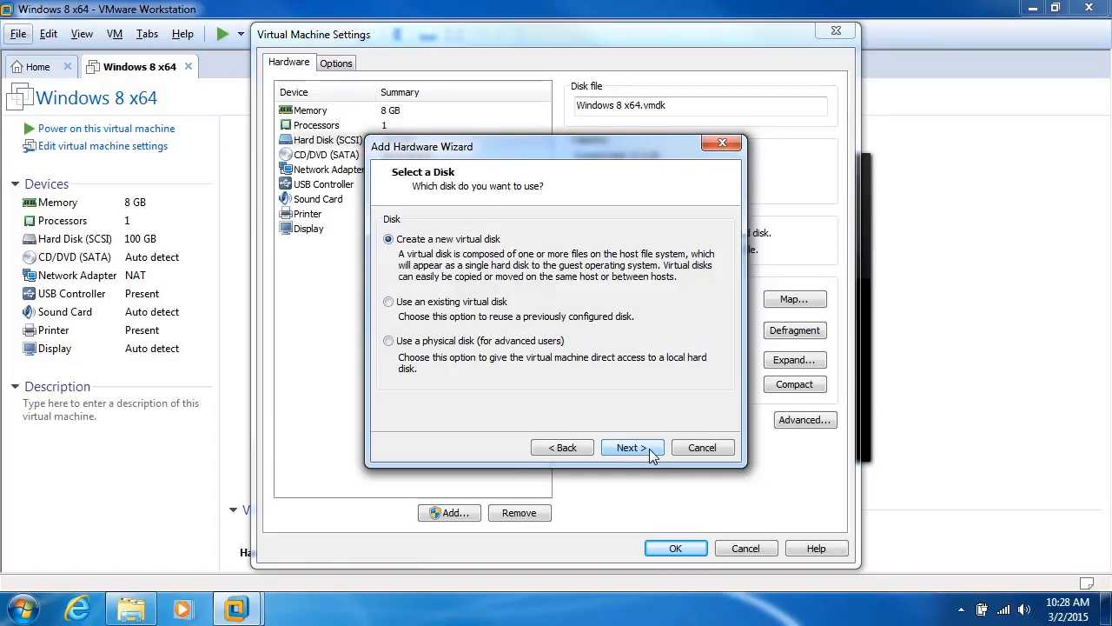
- Keep 'Create a new virtual disk' selected and advance to the disk capacity page
click(649, 449)
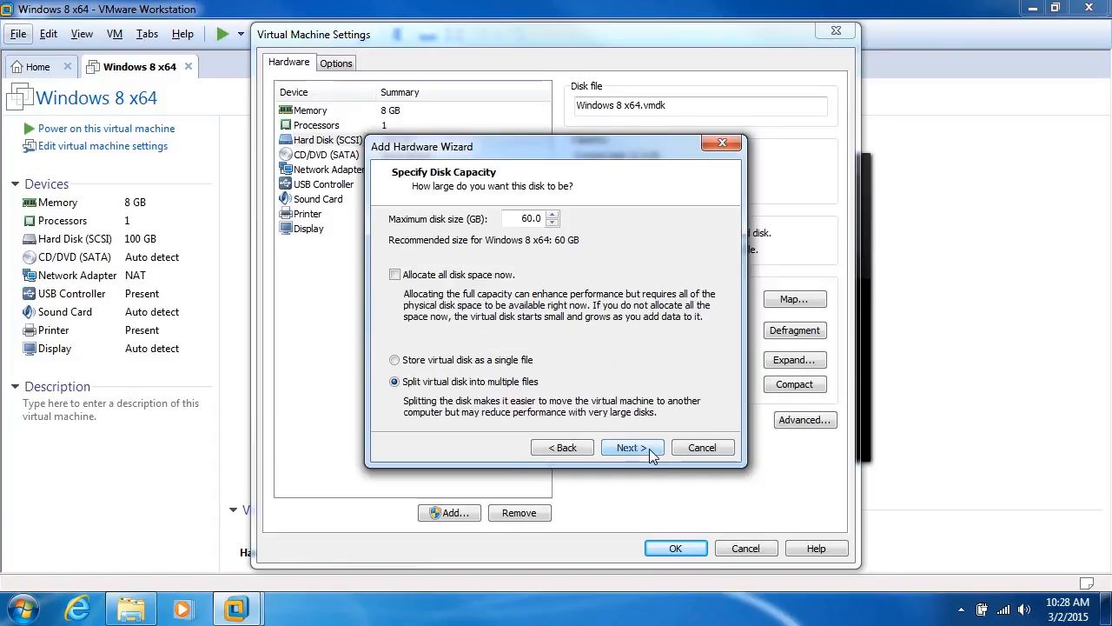
- Set the maximum disk size to 40 GB with 'Allocate all disk space now' left off
double_click(528, 222)
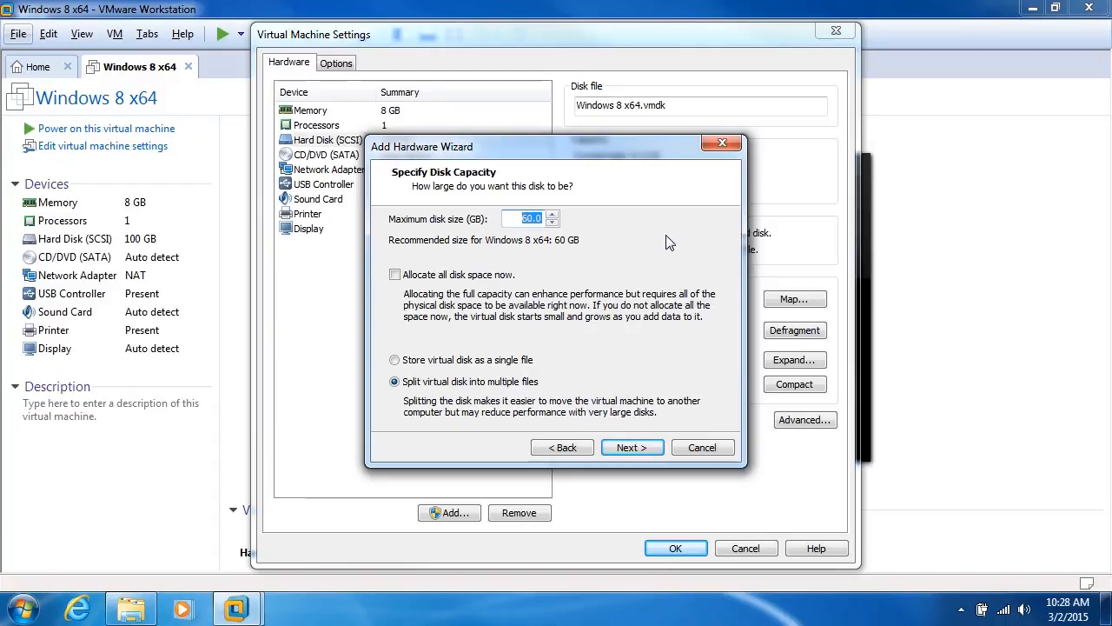
text(100)
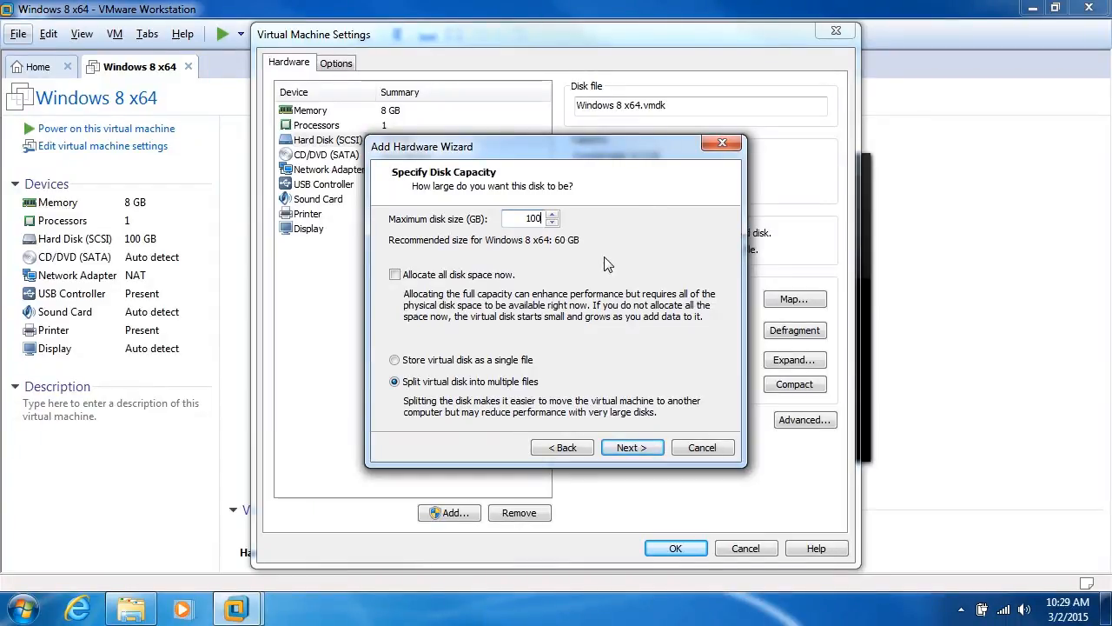
click(458, 277)
double_click(532, 218)
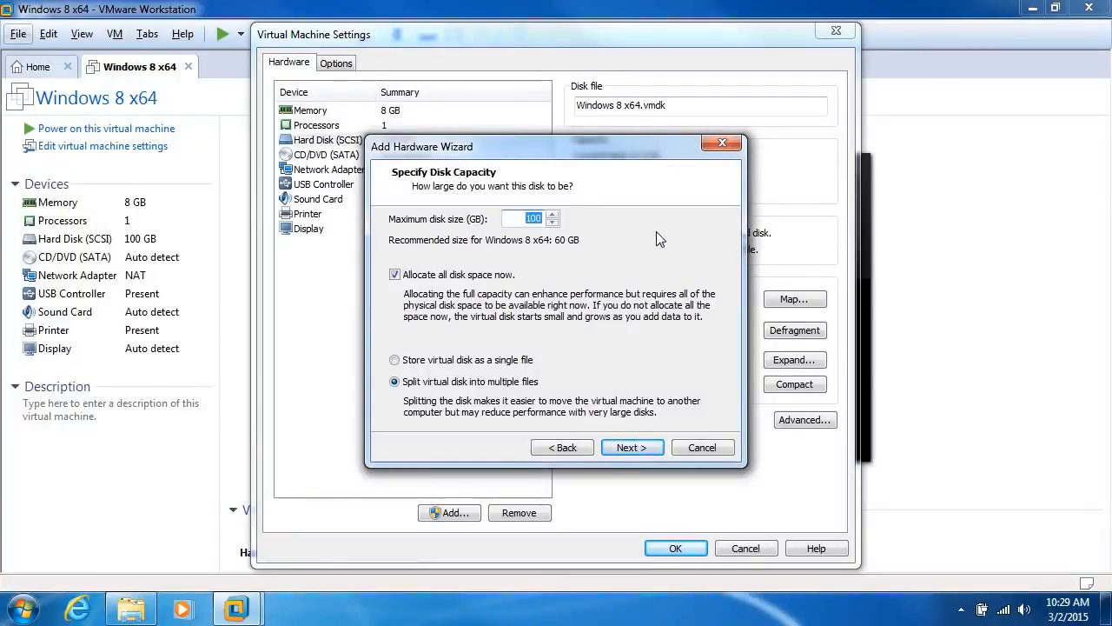
text(5)
text(40)
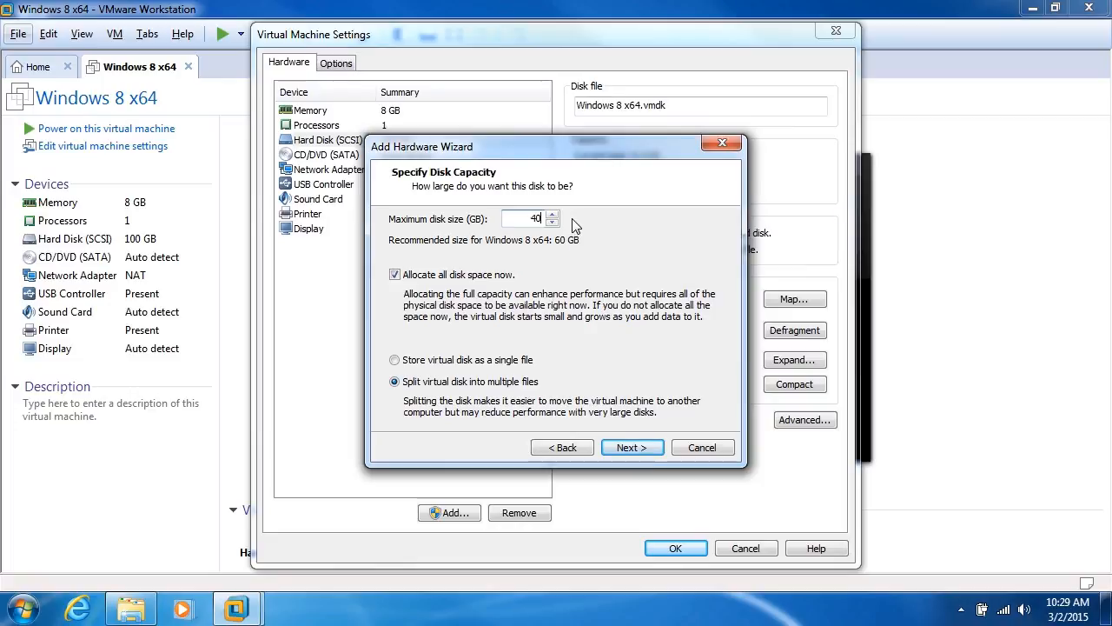
click(395, 274)
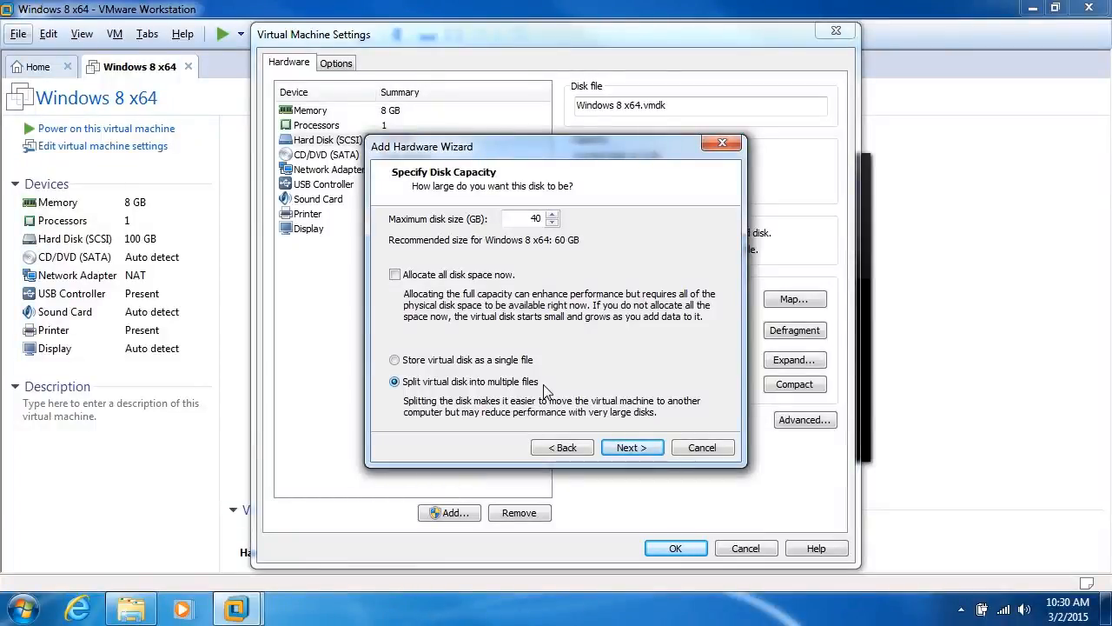
click(141, 612)
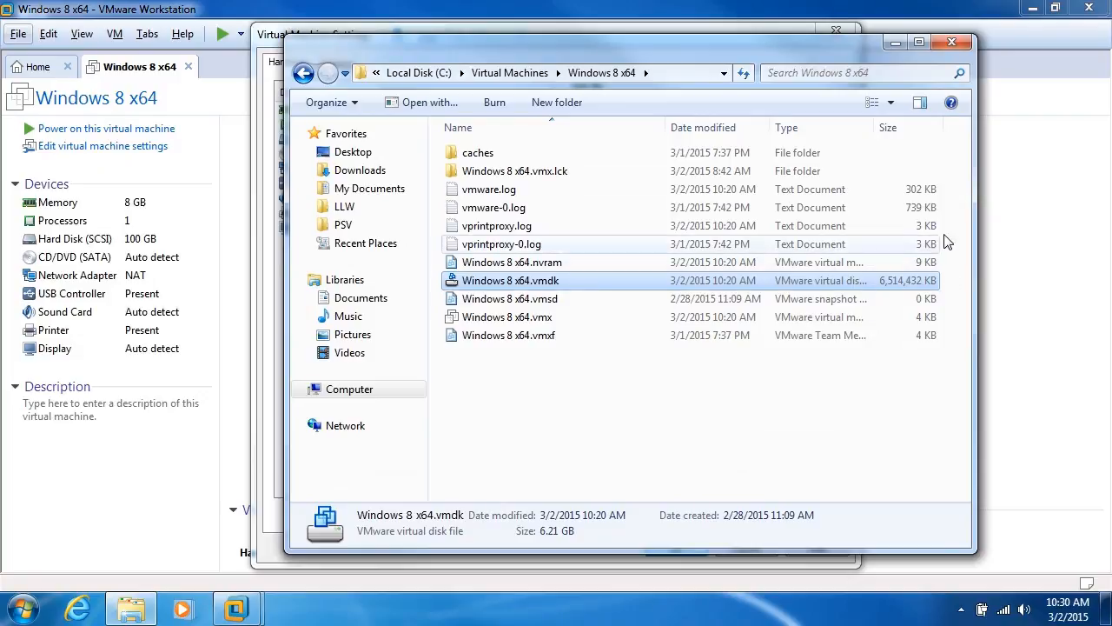
click(896, 41)
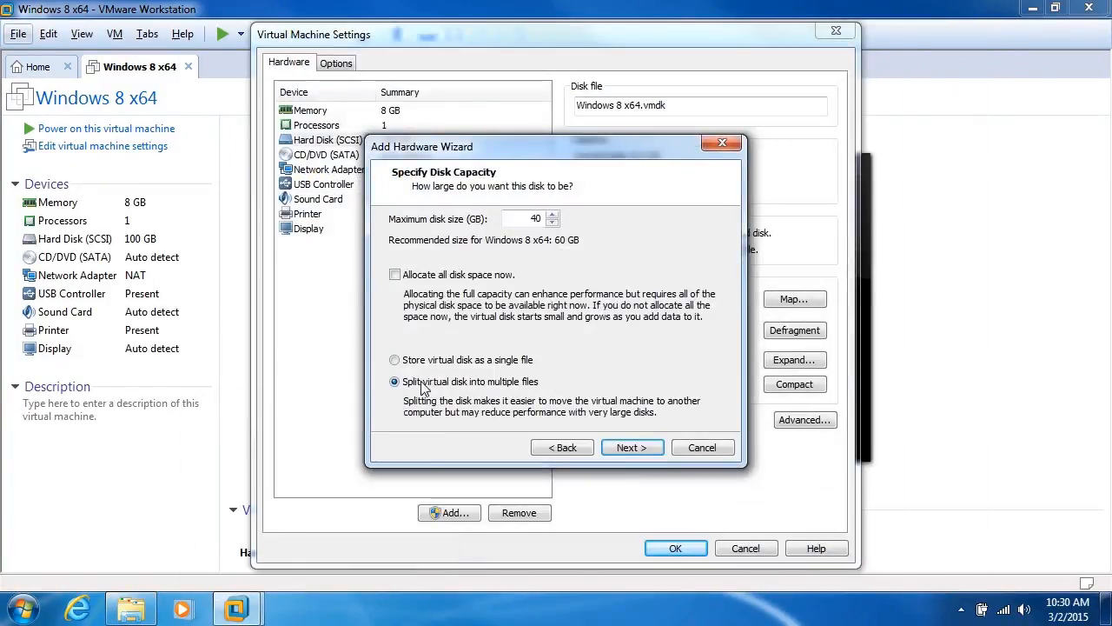
- Try the single-file option, then switch back to split the disk into multiple files and continue
click(396, 361)
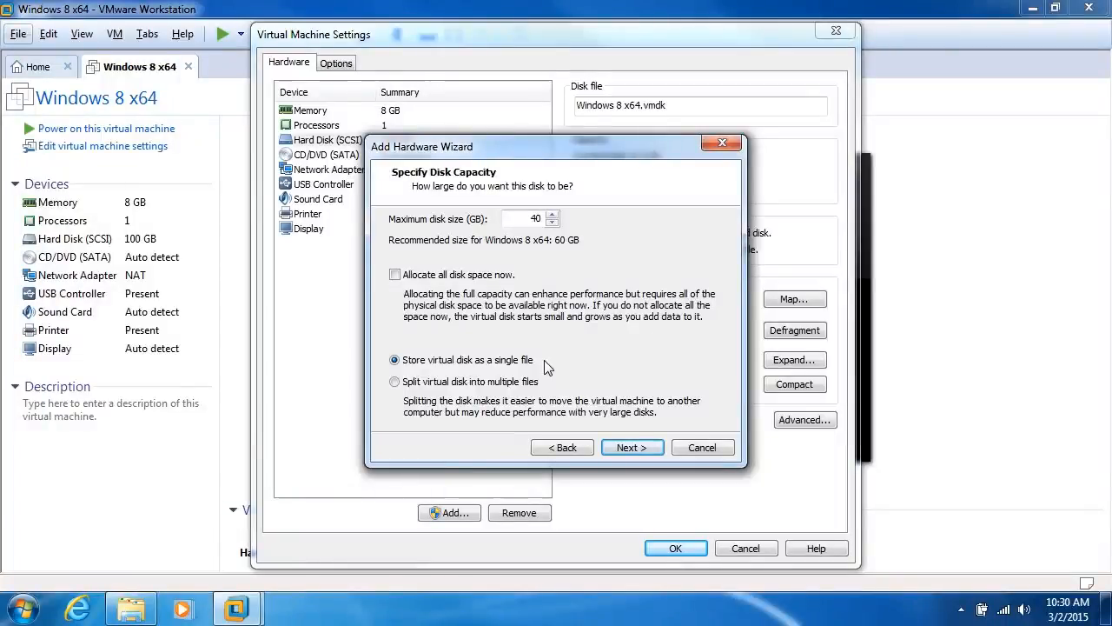
click(396, 382)
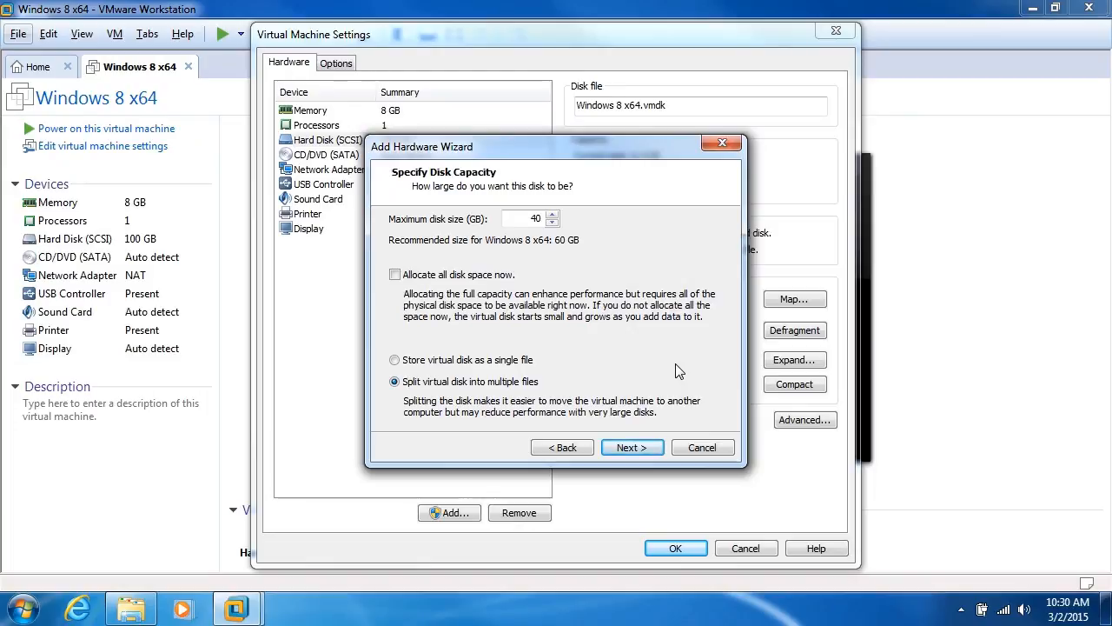
click(631, 448)
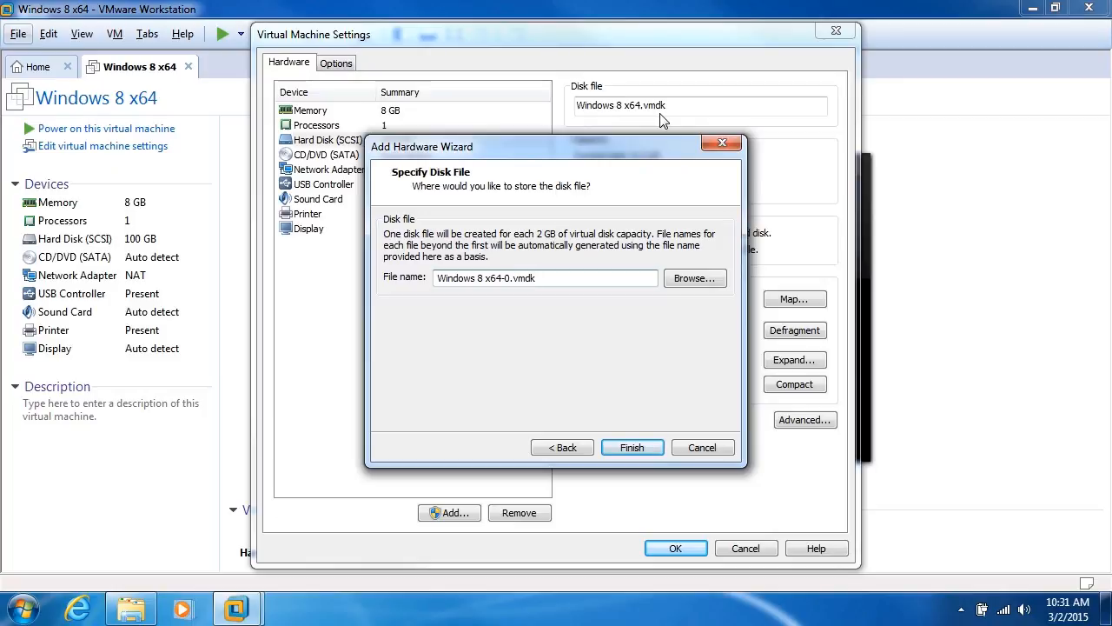
- Accept the disk file name Windows 8 x64-0.vmdk and finish the wizard
drag(513, 278, 501, 278)
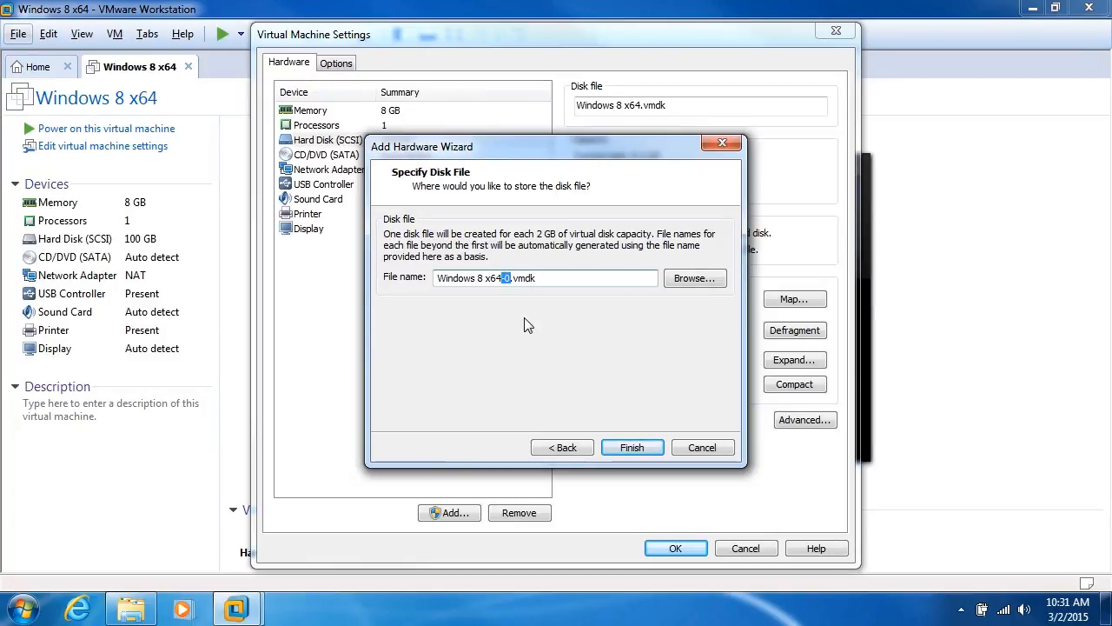
click(632, 448)
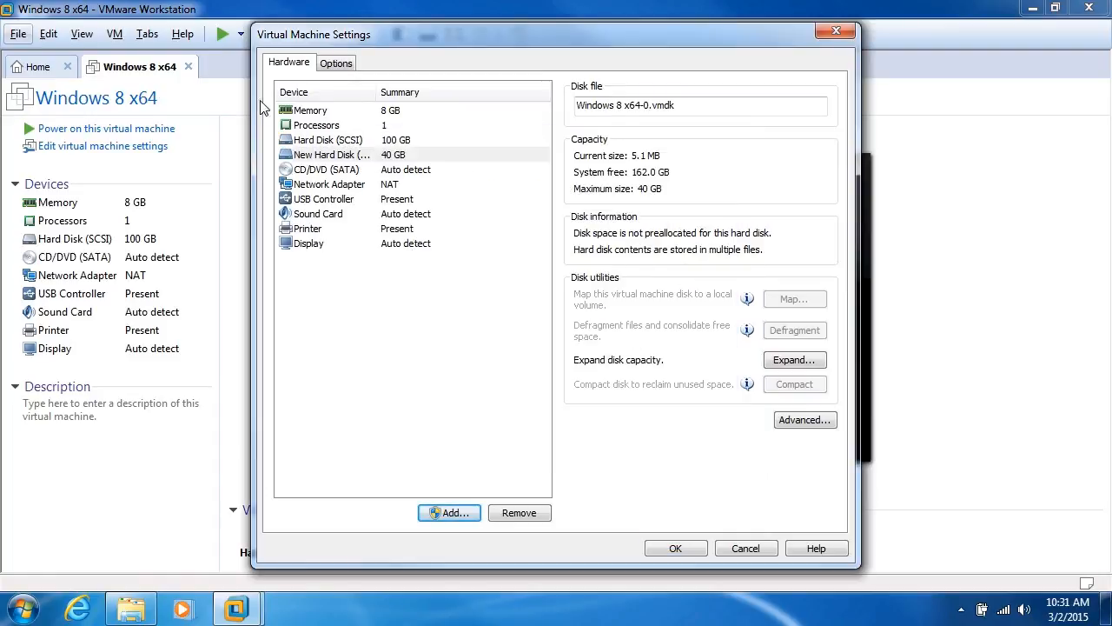
- Compare the original 100 GB disk with the new 40 GB disk using 5.1 MB
click(328, 141)
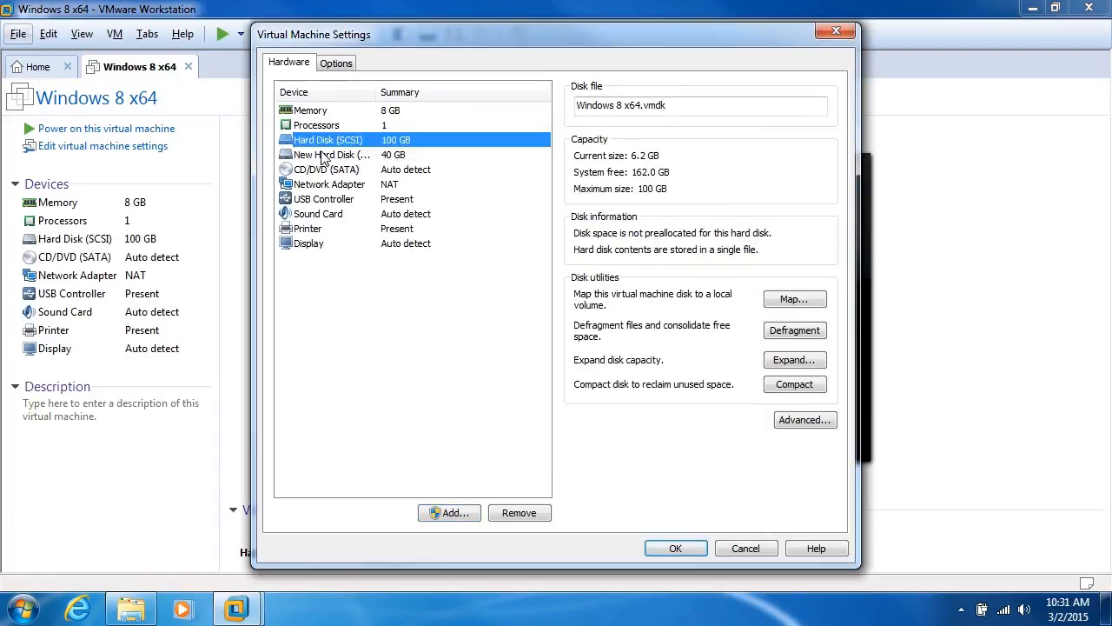
click(326, 156)
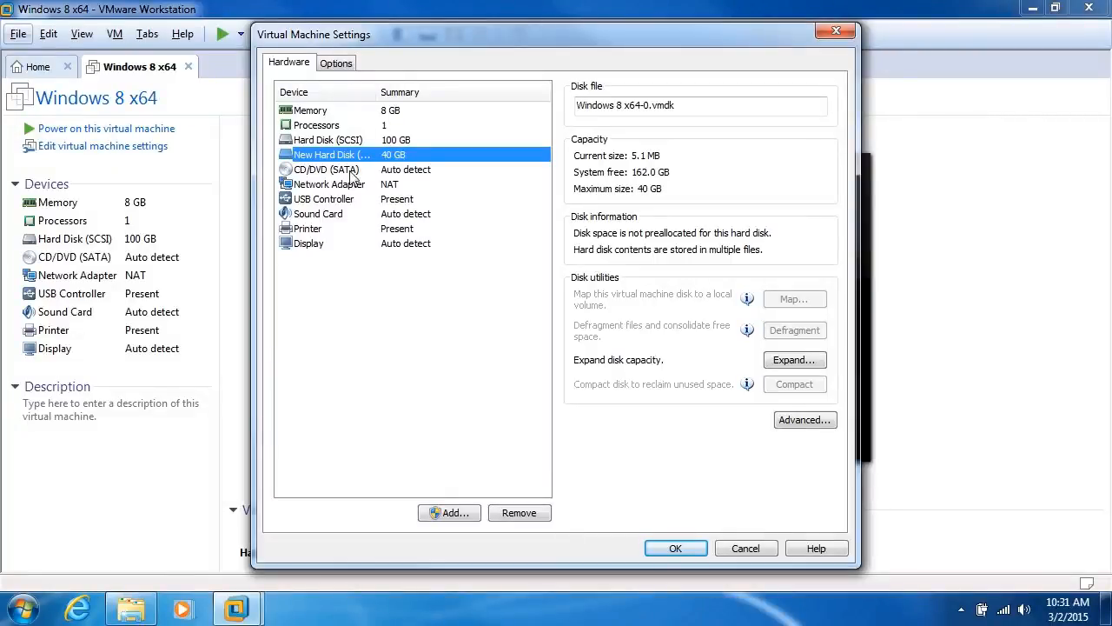
click(126, 610)
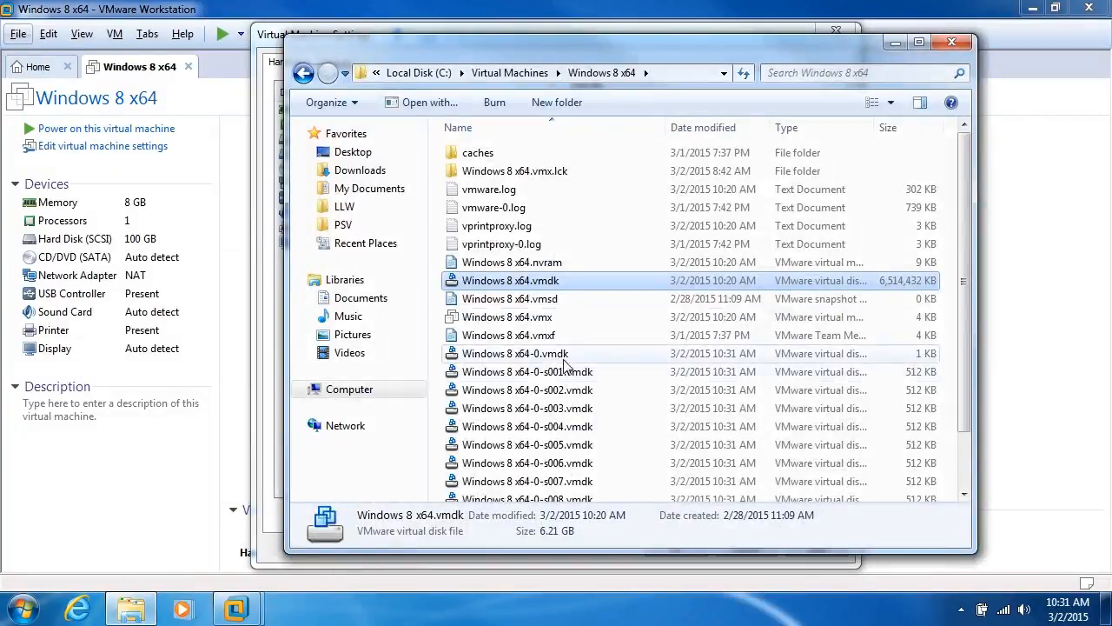
- Select the new disk's 12 split vmdk files, 5.06 MB total, beside the 6.21 GB original
click(540, 377)
scroll(581, 391, down, 2)
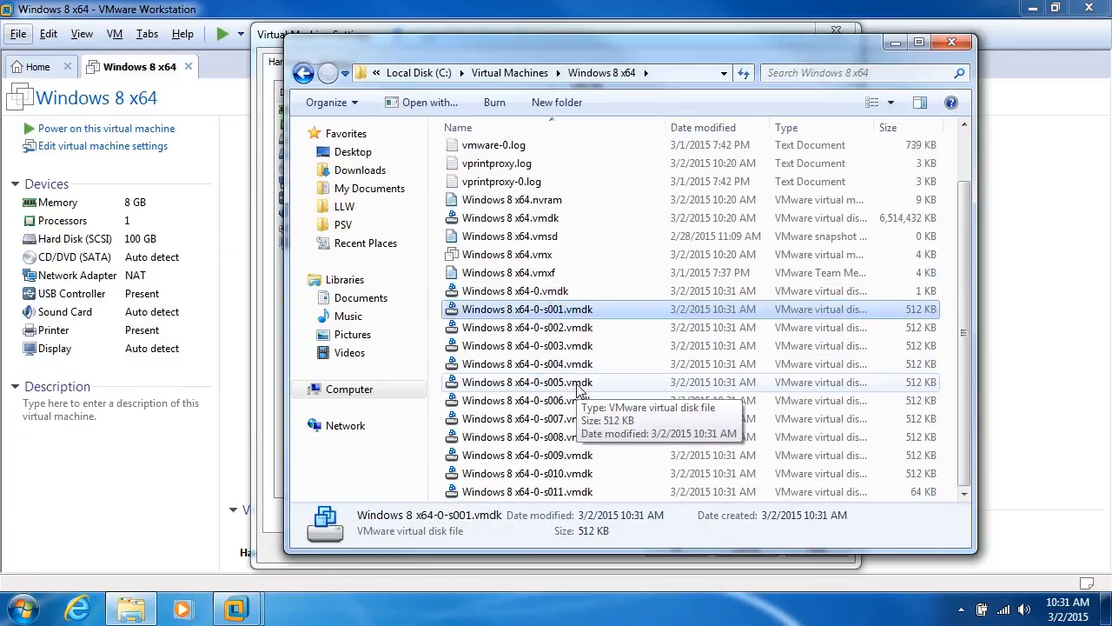
shift+click(571, 492)
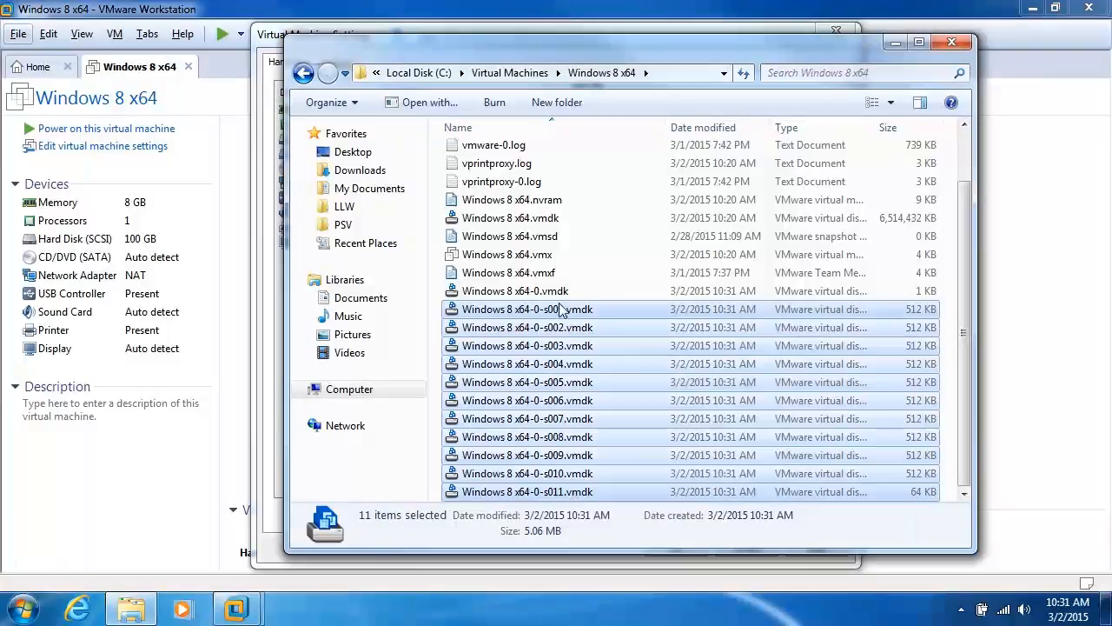
ctrl+click(541, 292)
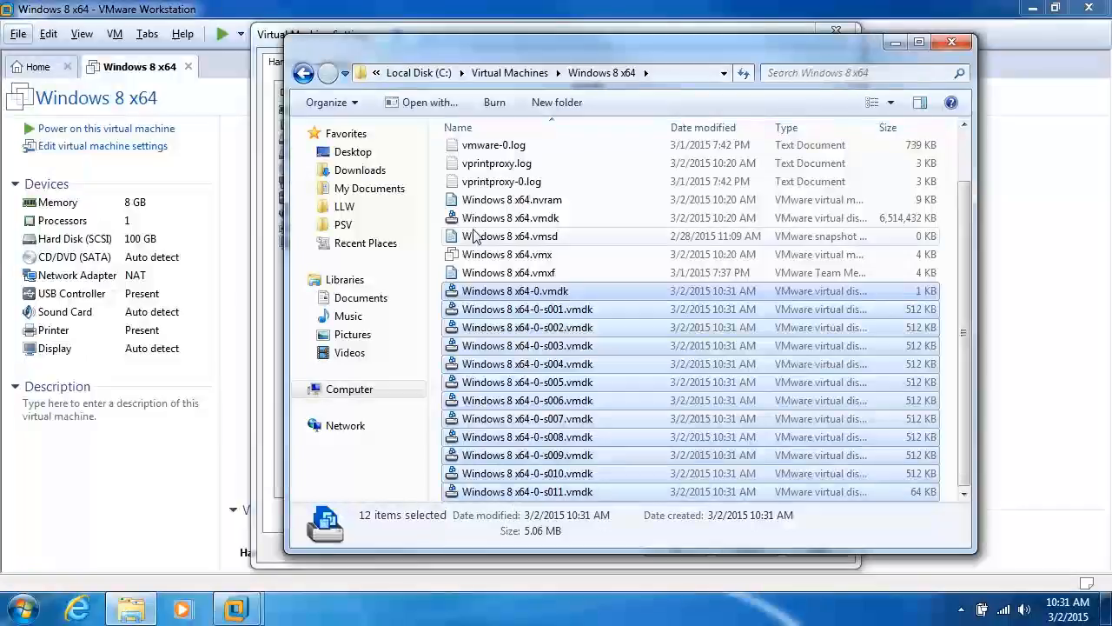
click(507, 218)
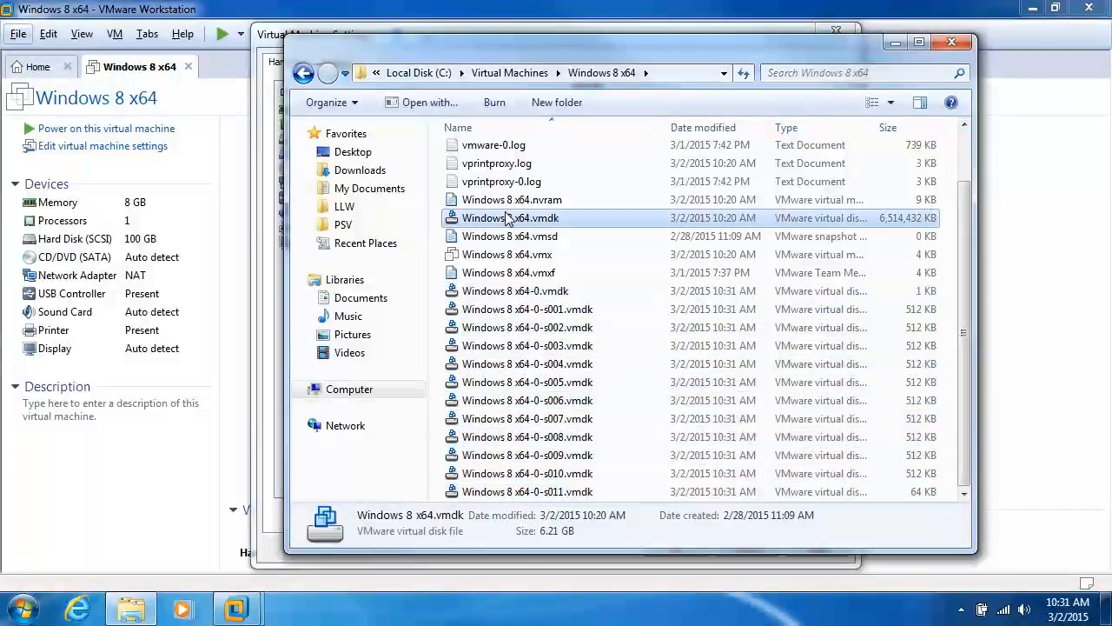
click(1041, 303)
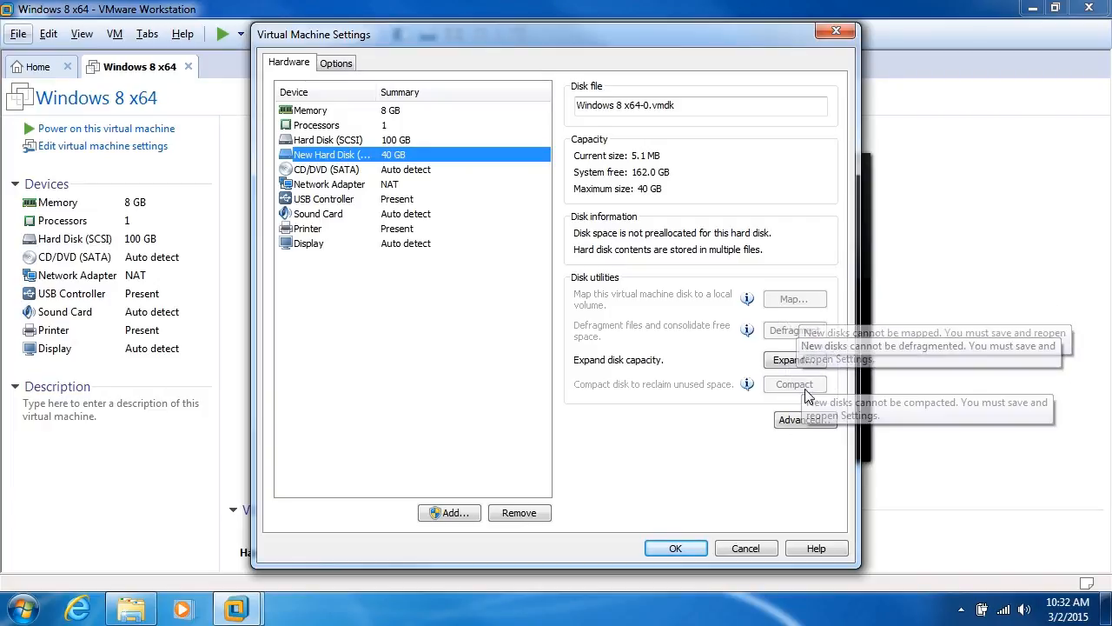
- Open the Map dialog for the original 100 GB Hard Disk (SCSI)
click(308, 141)
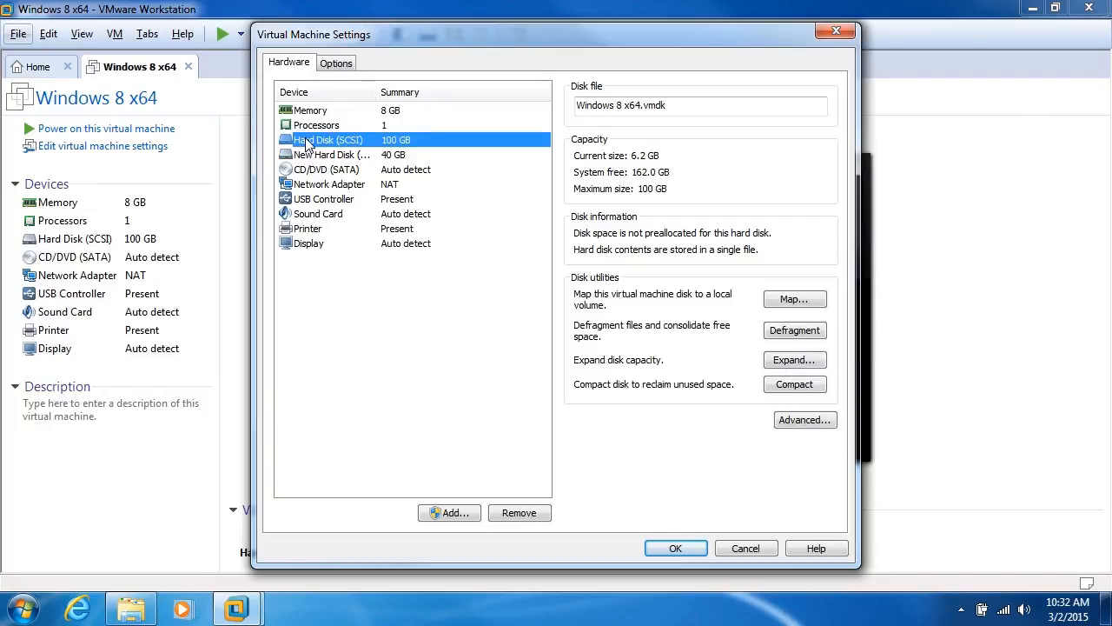
click(814, 304)
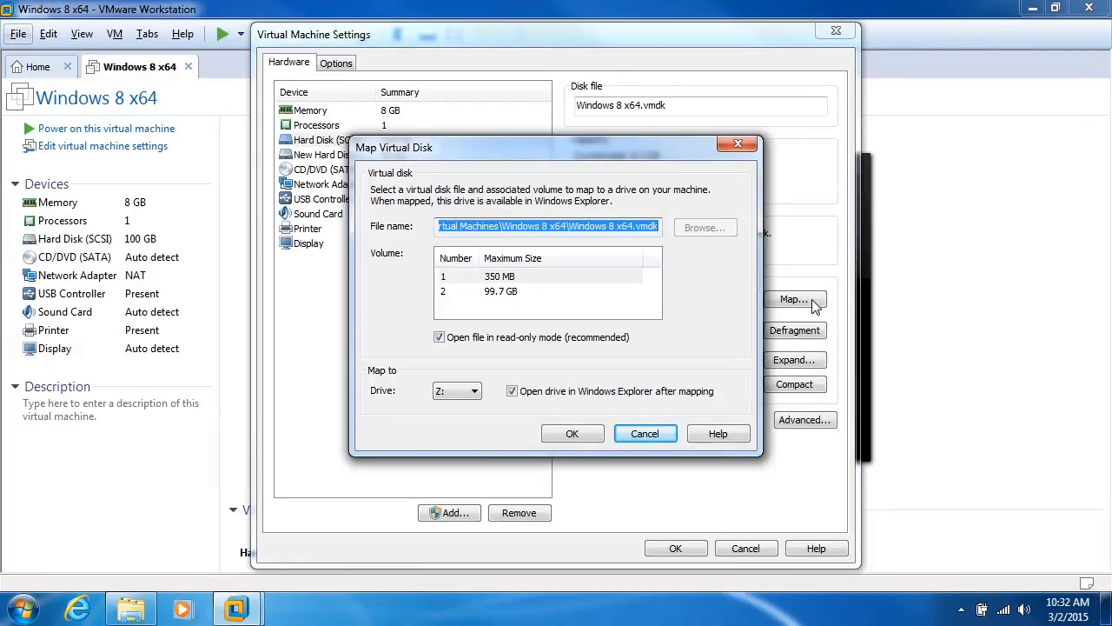
- Cancel mapping the 99.7 GB volume as writable drive Z:, then defragment the 100 GB disk
click(508, 294)
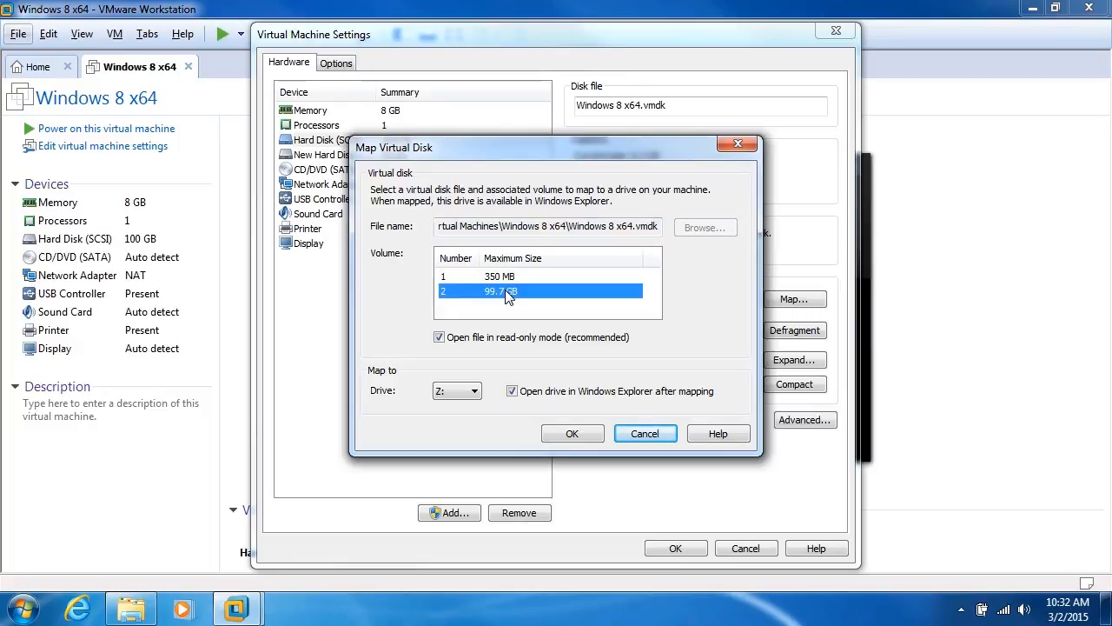
click(439, 339)
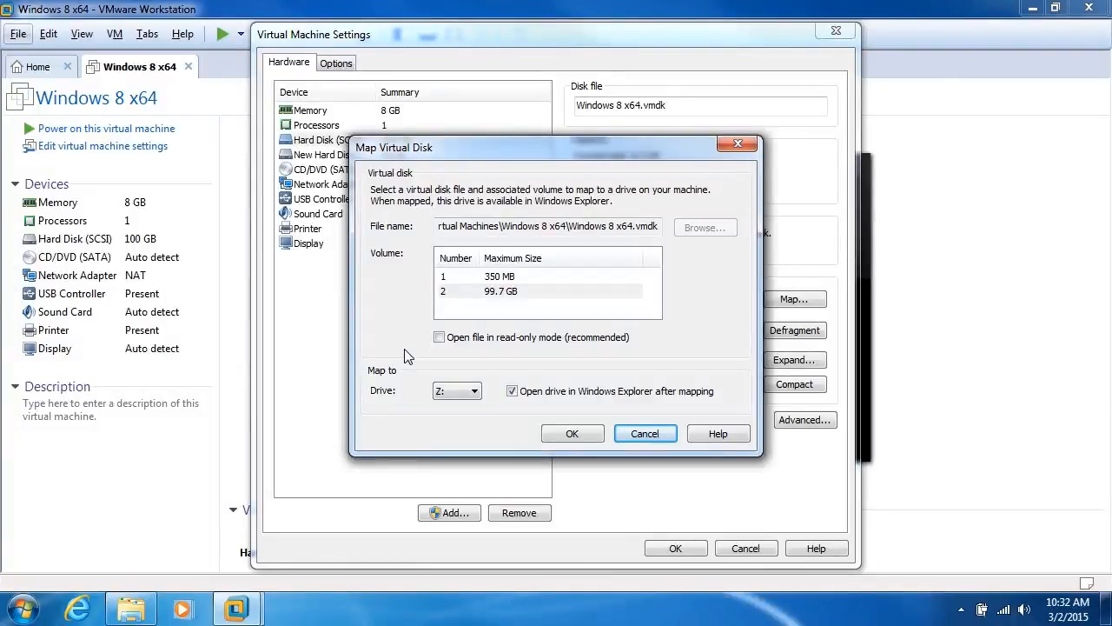
click(473, 391)
click(474, 392)
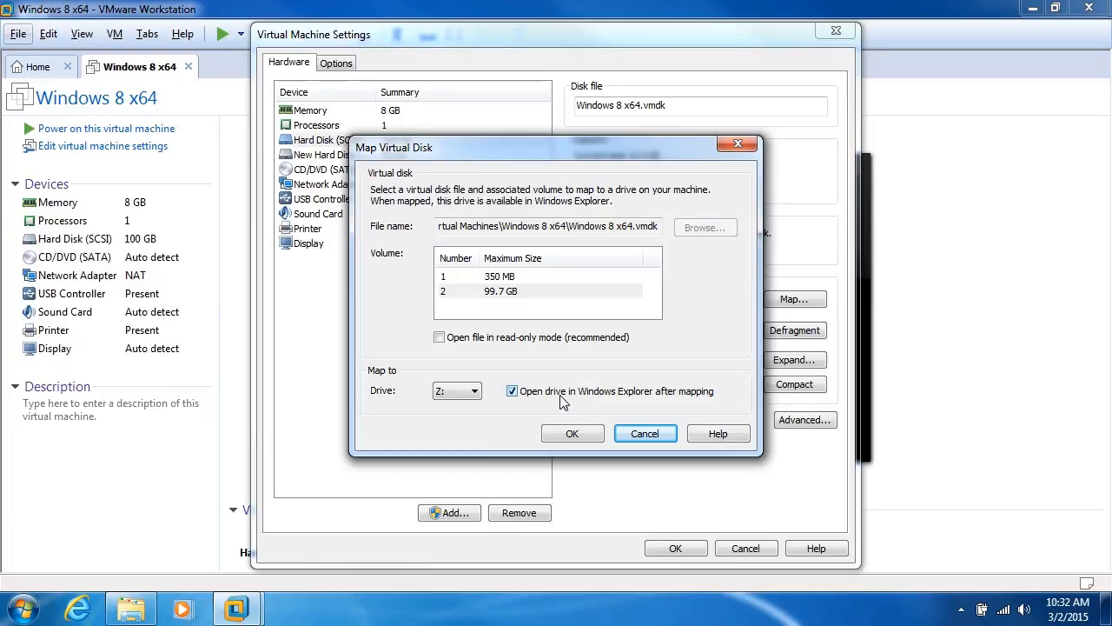
click(647, 435)
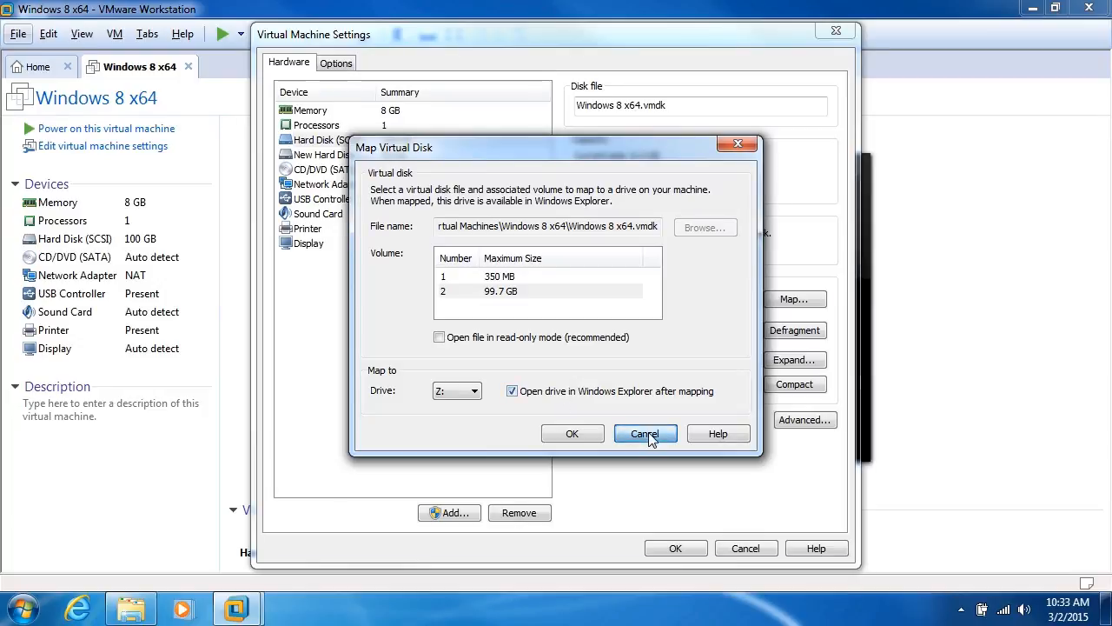
click(782, 336)
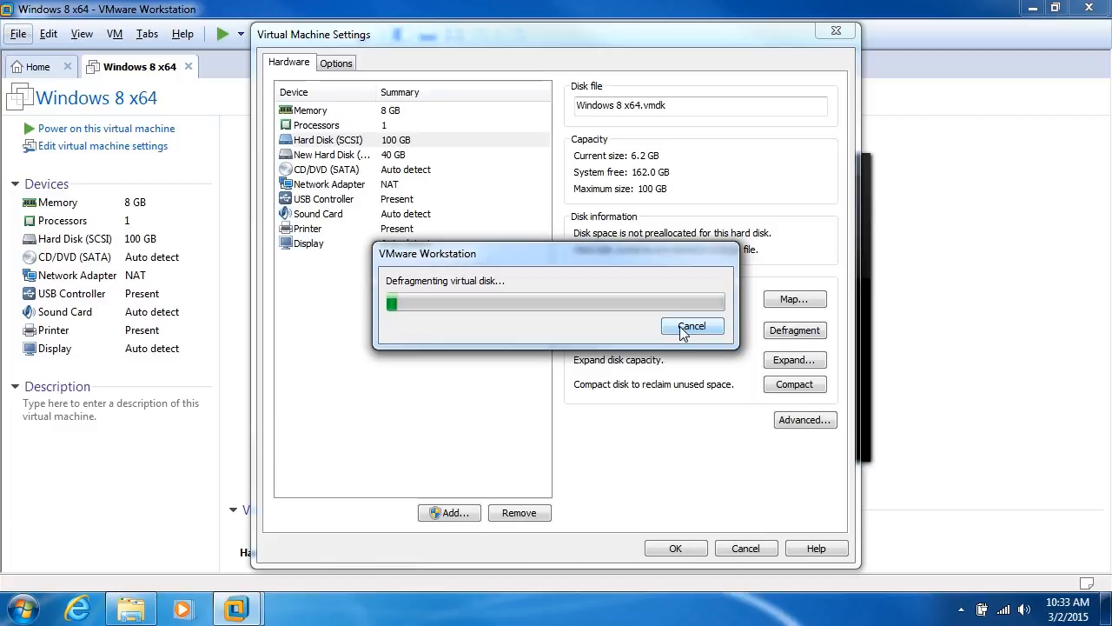
- Dismiss the 'Disk defragmentation successfully completed' message for the 100 GB disk
click(686, 329)
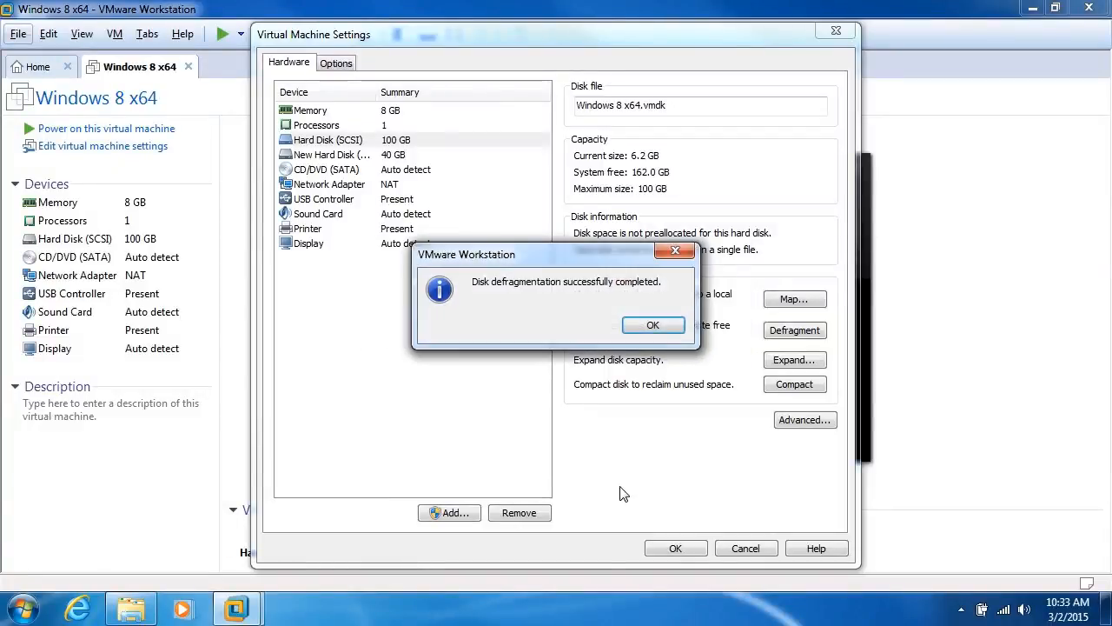
click(643, 324)
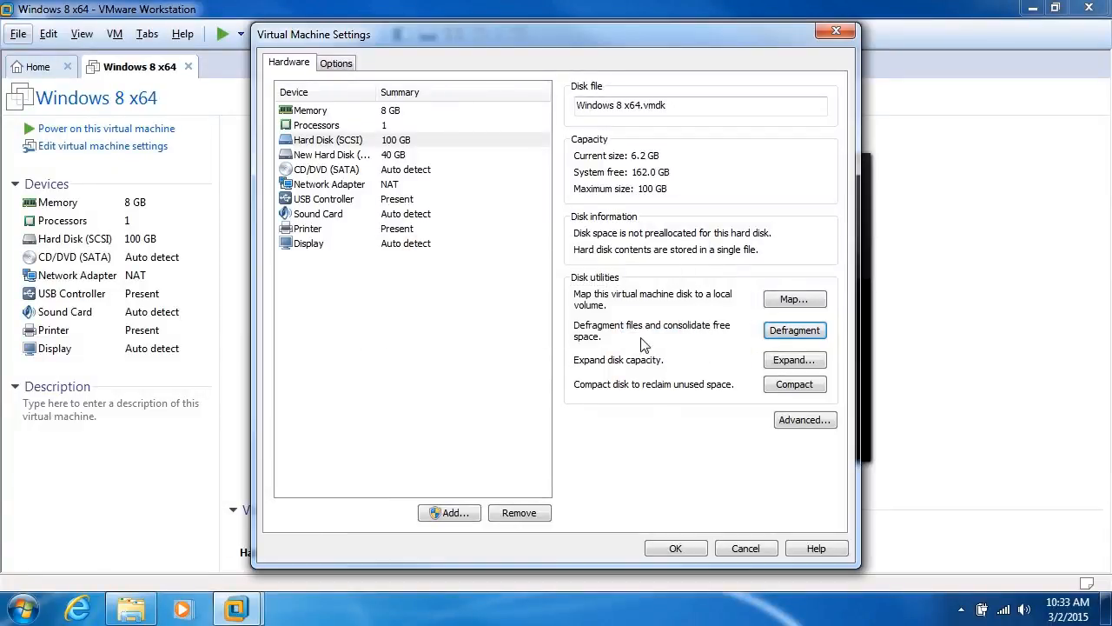
click(807, 362)
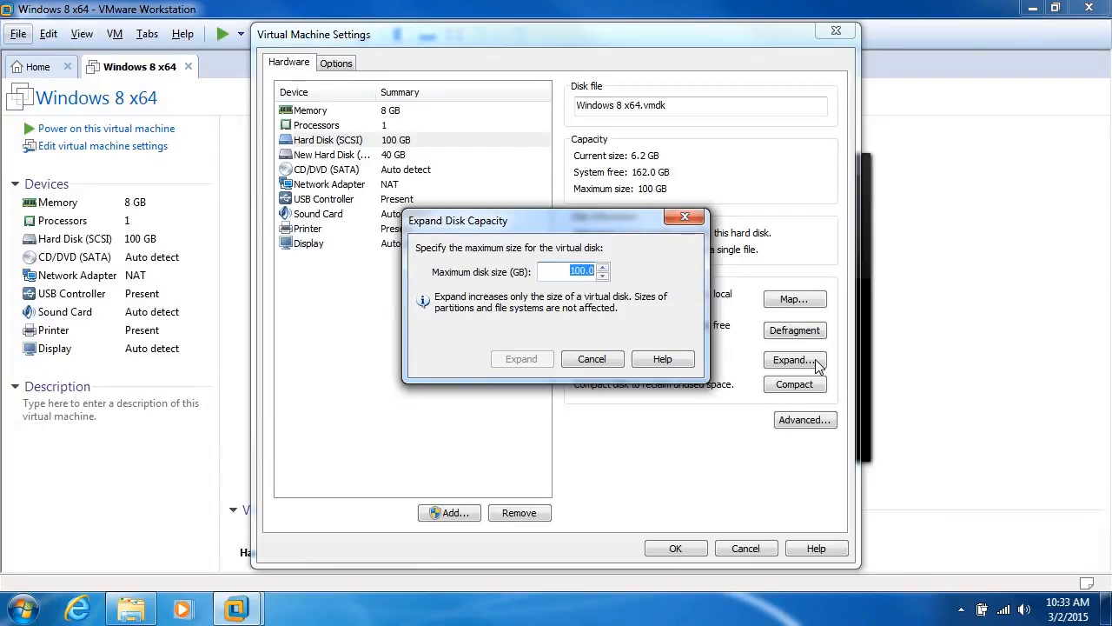
click(591, 359)
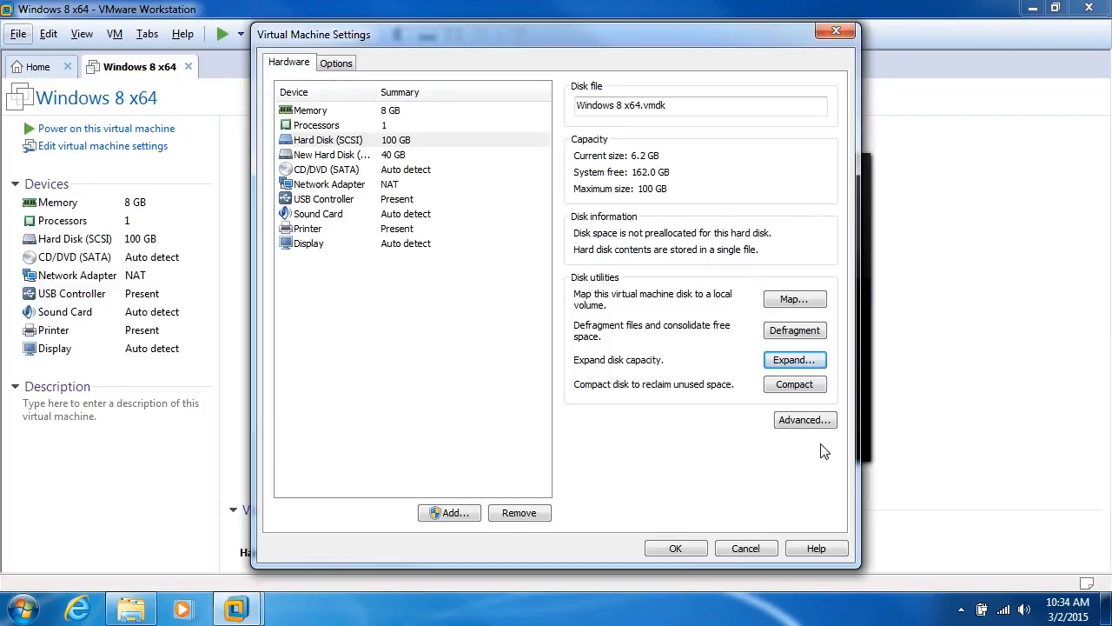
- Save the settings with the 40 GB Hard Disk 2 and power on the Windows 8 VM
click(665, 553)
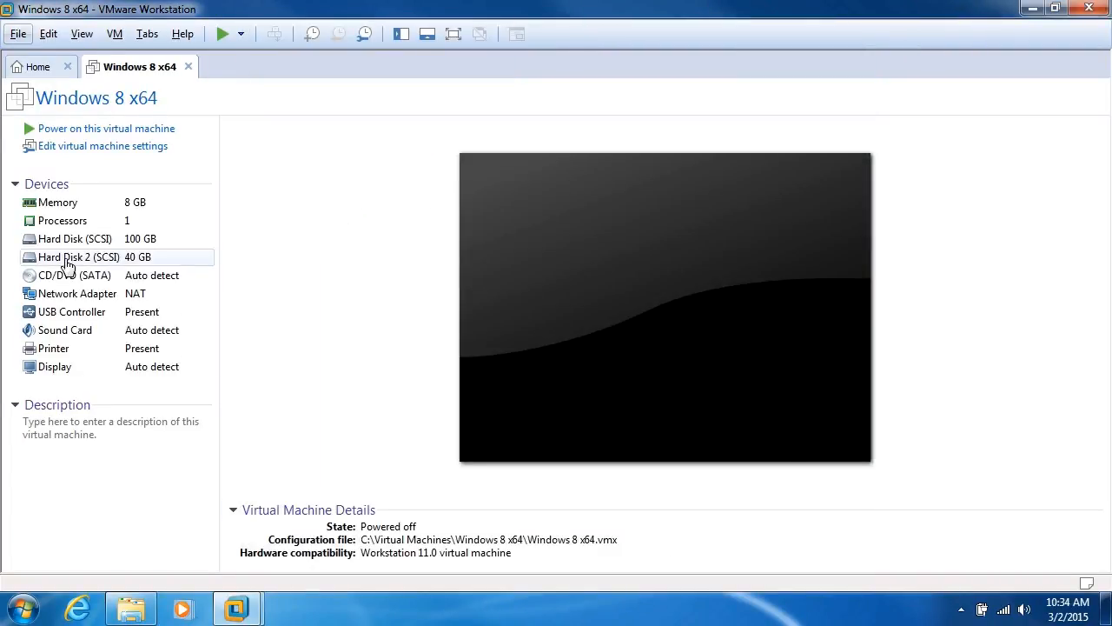
click(65, 129)
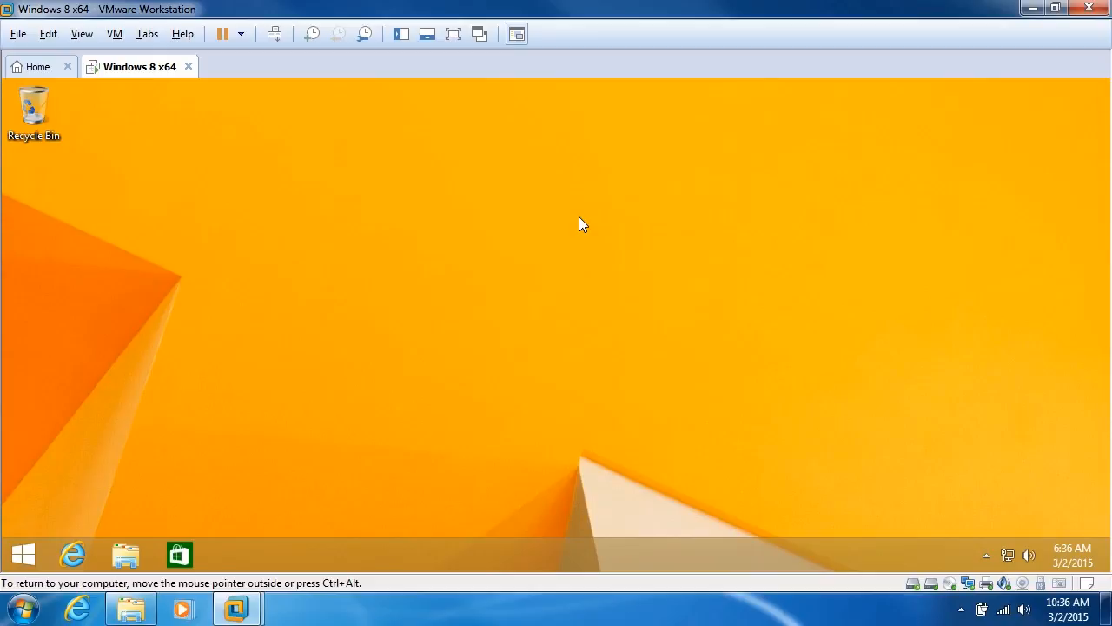
- Open Disk Management, initialize Disk 1 with the MBR partition style, and maximize the window
right_click(23, 553)
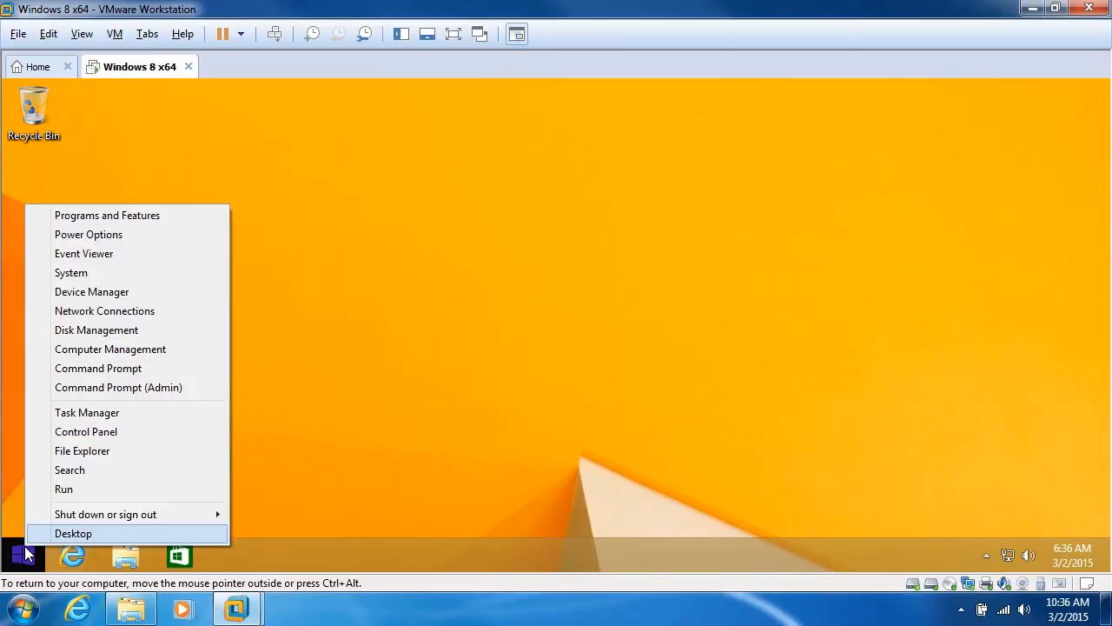
click(68, 332)
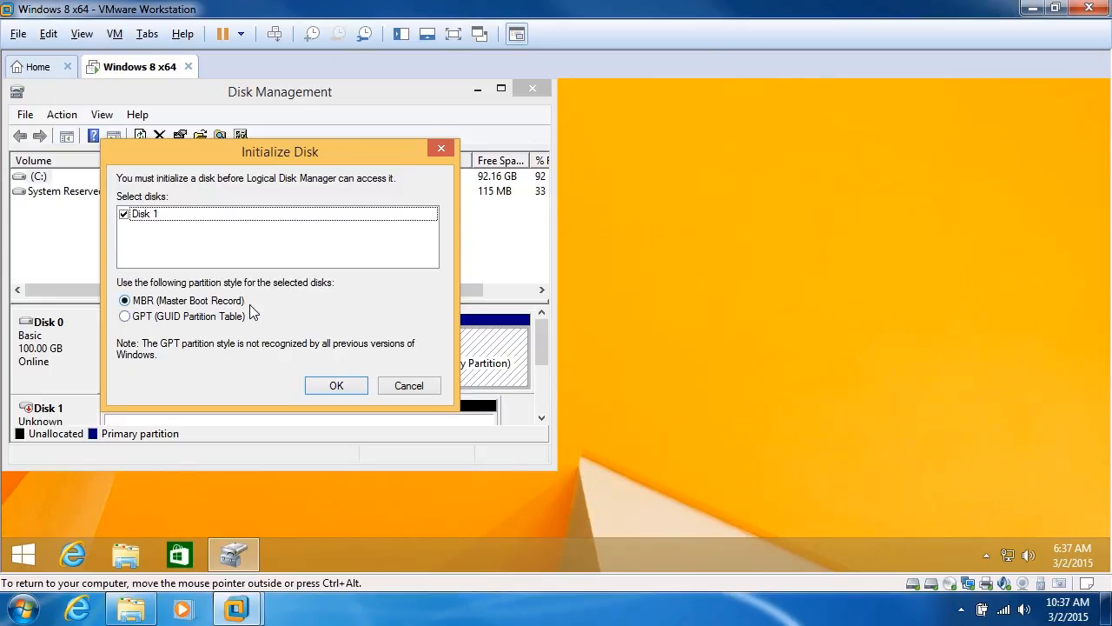
click(348, 388)
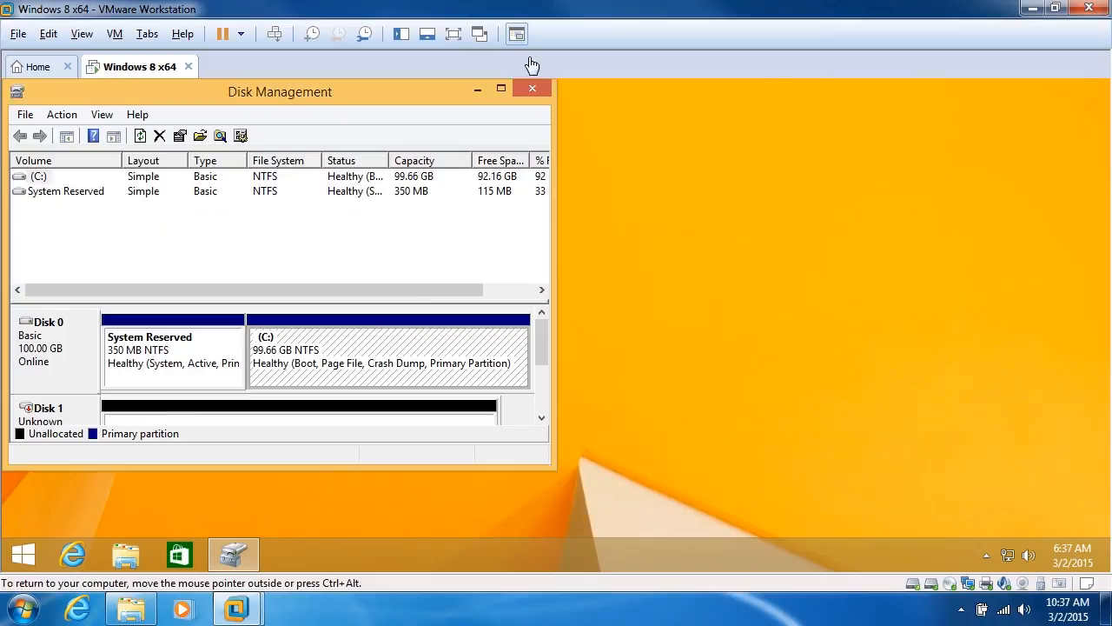
click(497, 86)
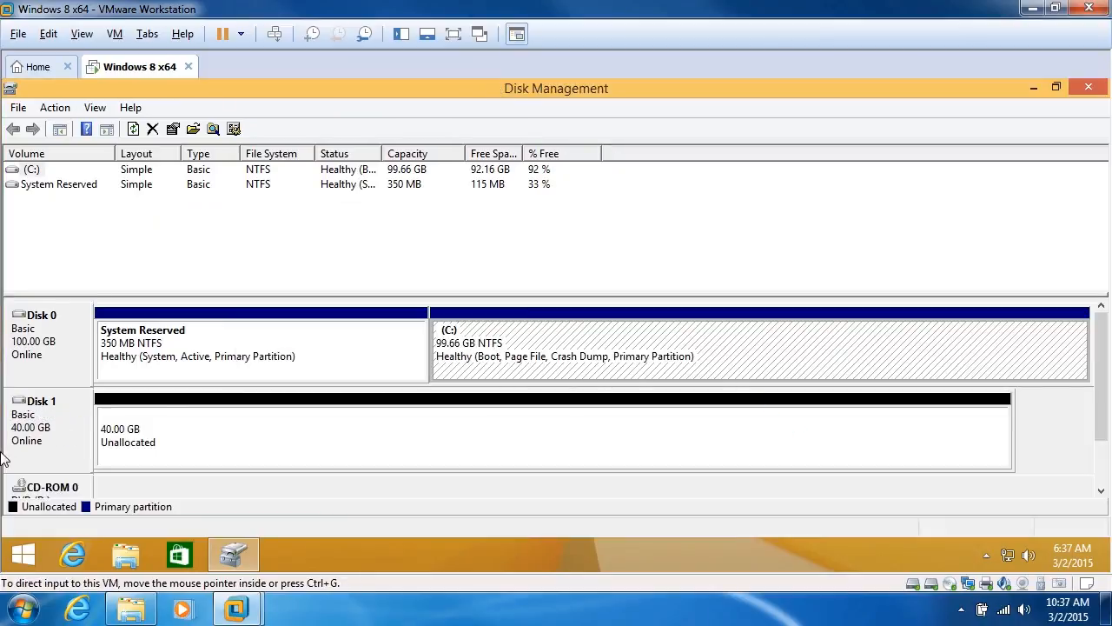
- Create a 40957 MB simple volume on Disk 1 as NTFS drive E: labelled 40GBVHDD, quick format
click(196, 441)
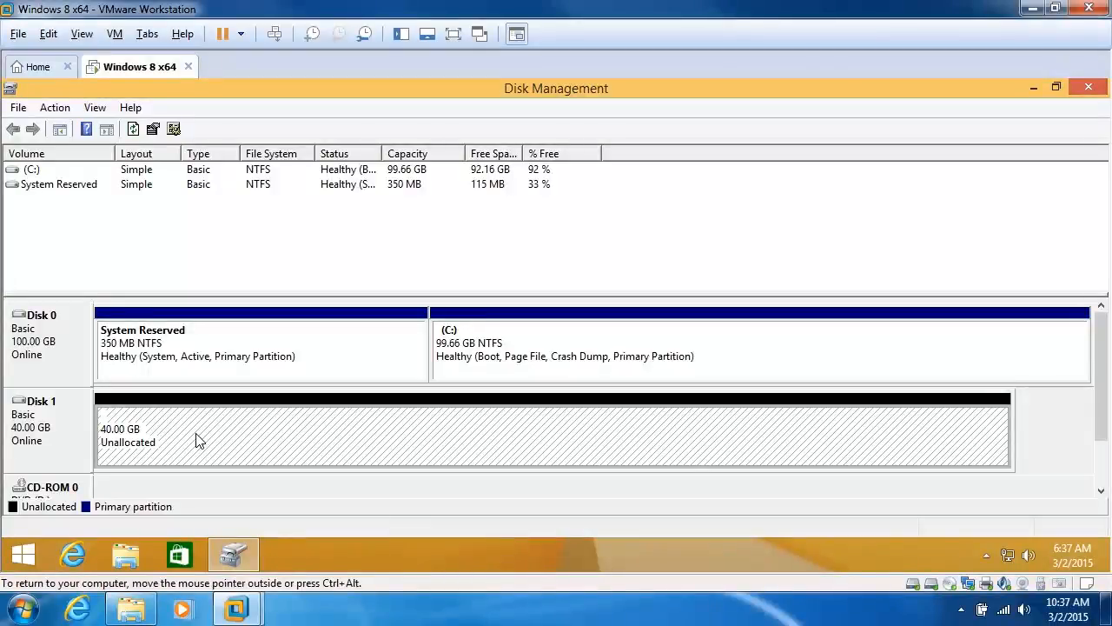
right_click(198, 440)
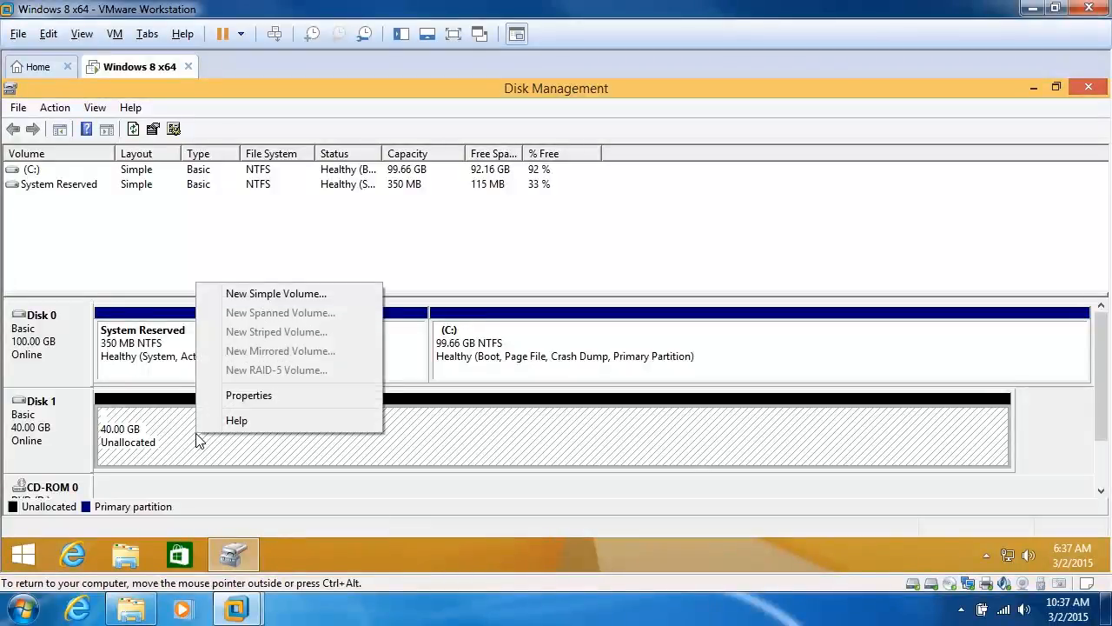
click(258, 296)
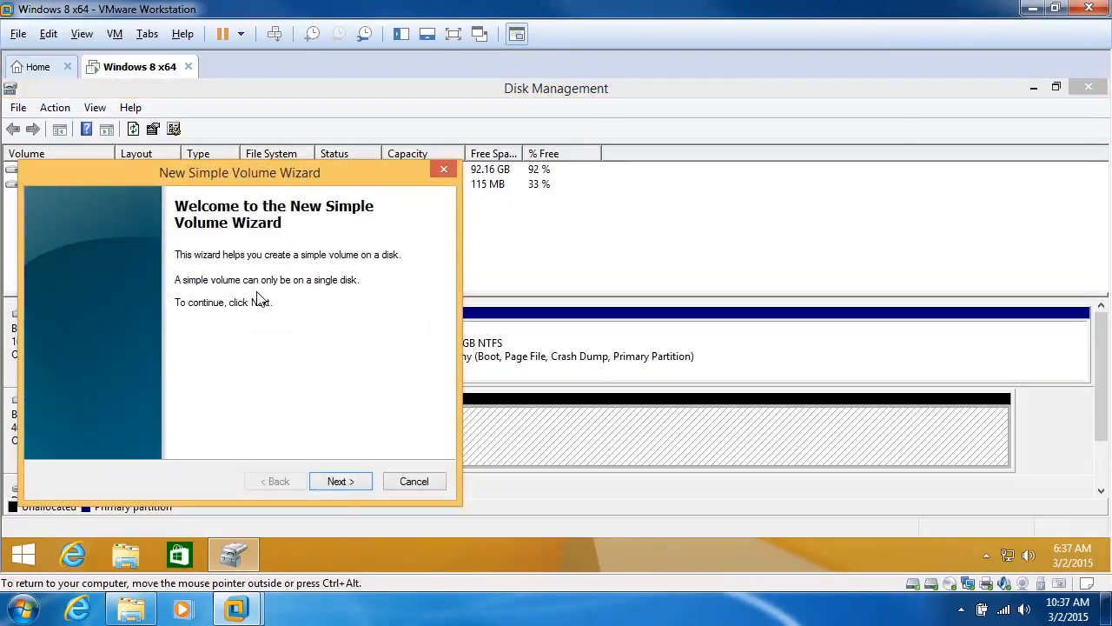
click(362, 481)
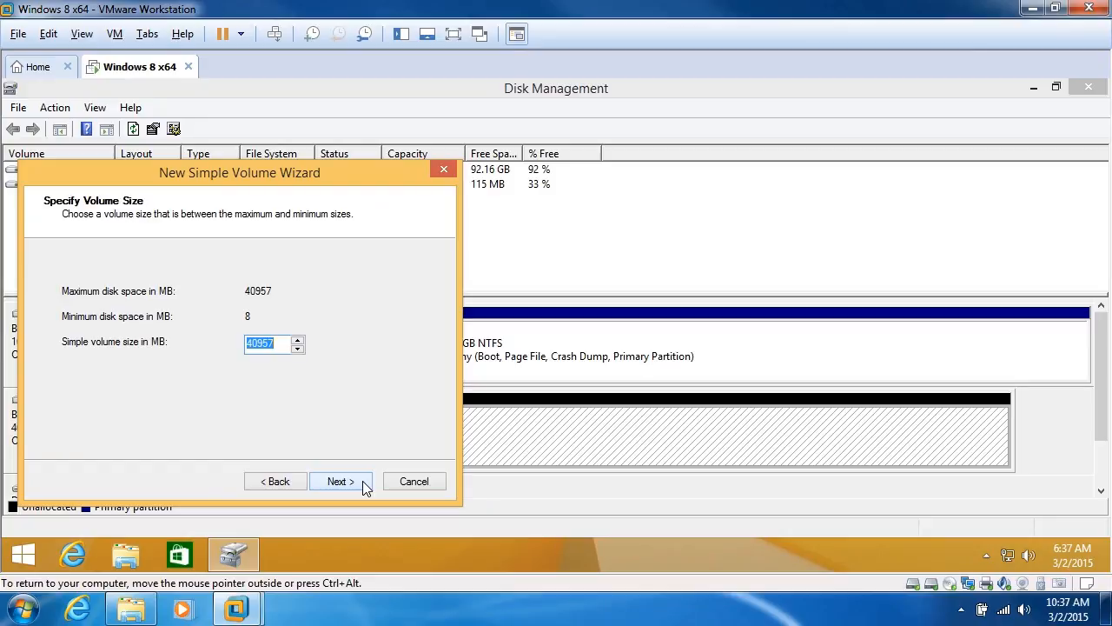
click(362, 486)
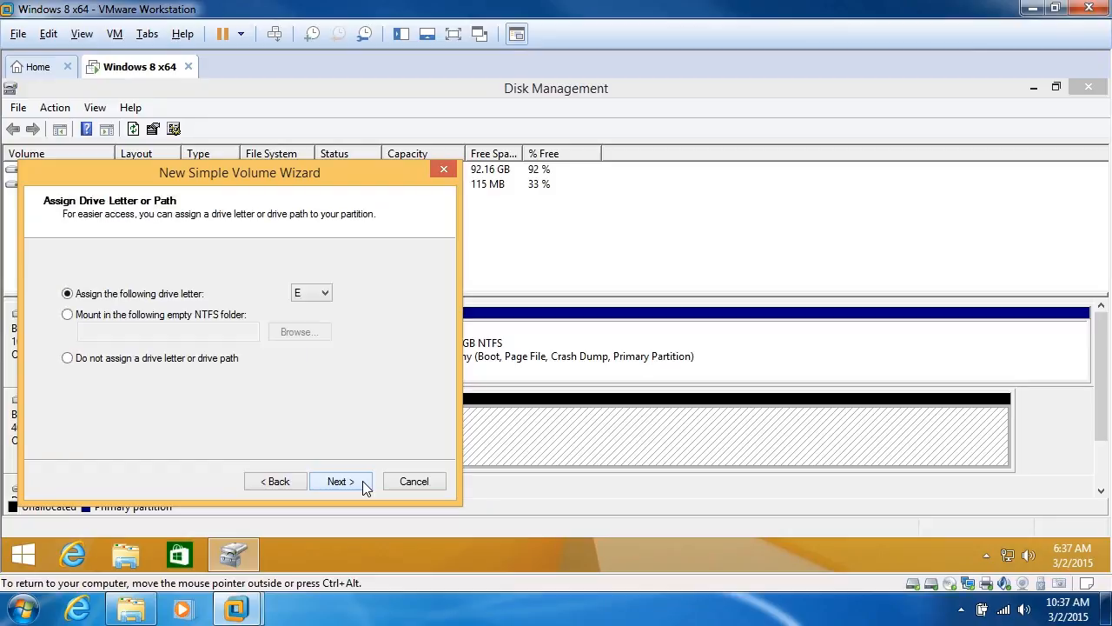
click(363, 486)
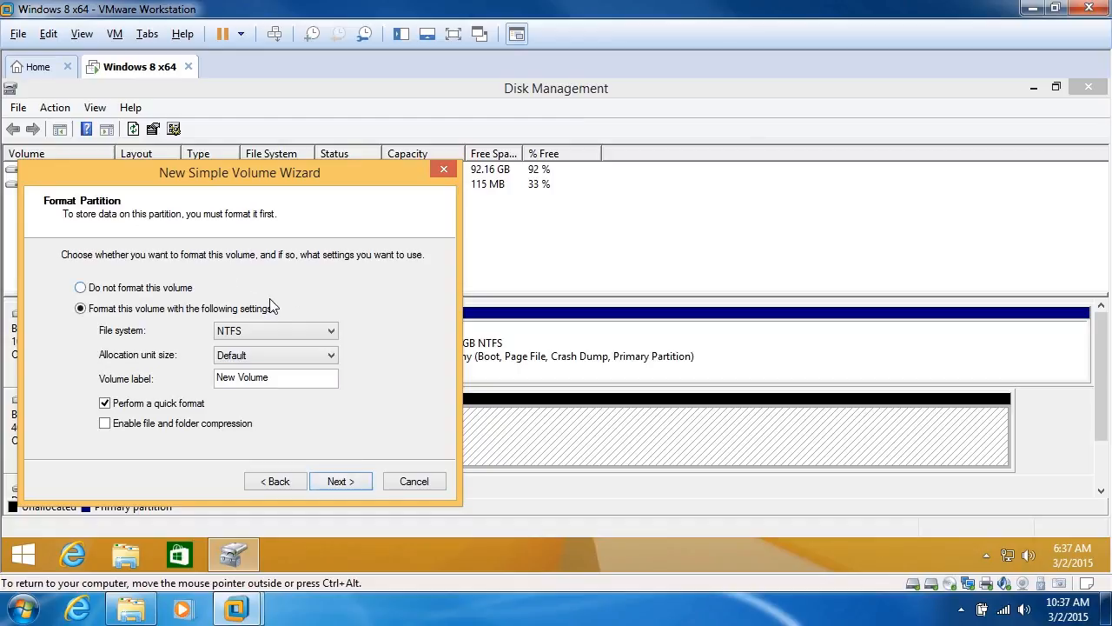
drag(281, 380, 197, 374)
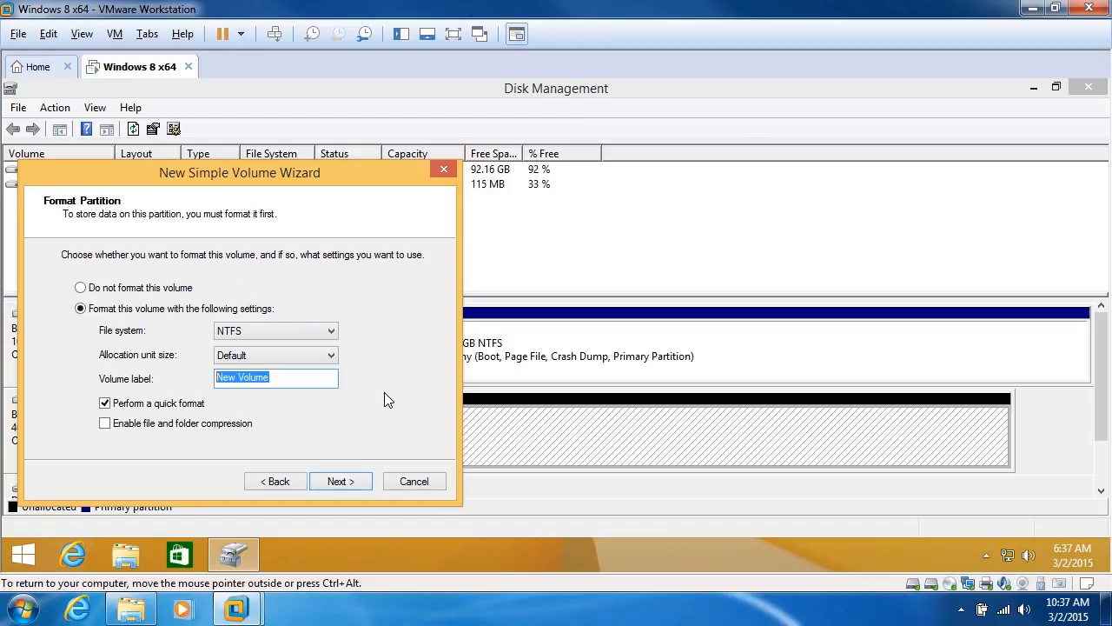
text(40)
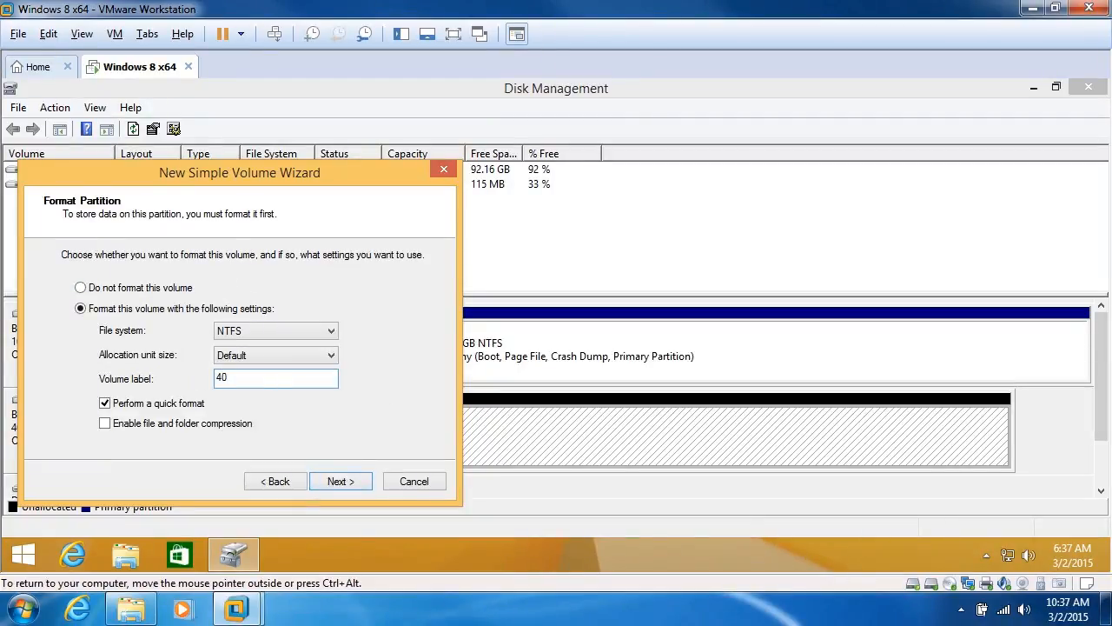
text(GBVH)
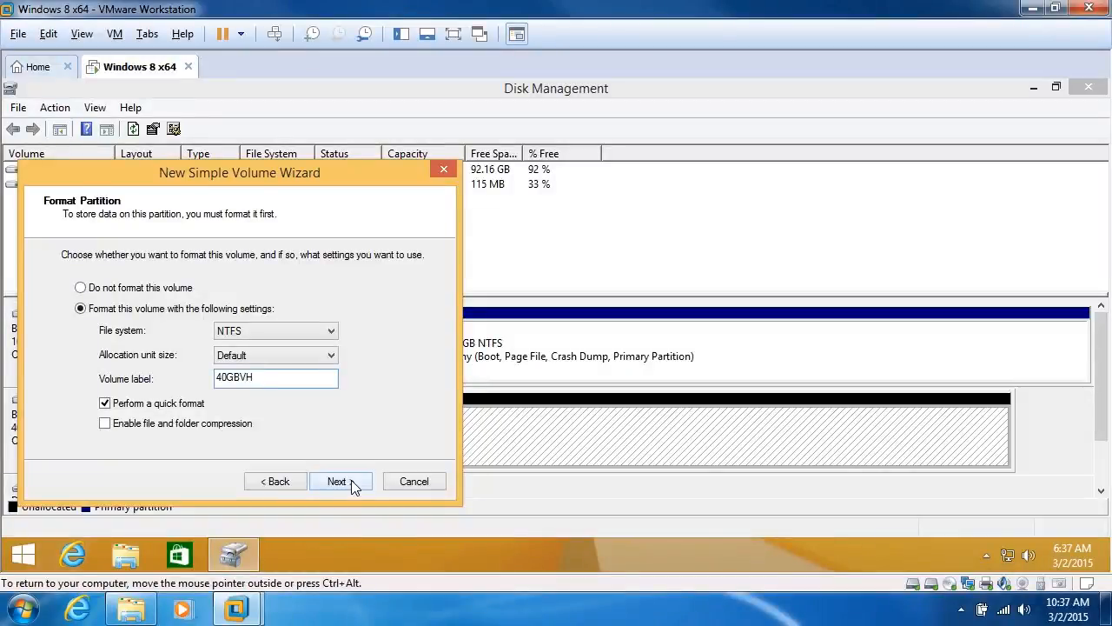
text(DD)
click(359, 481)
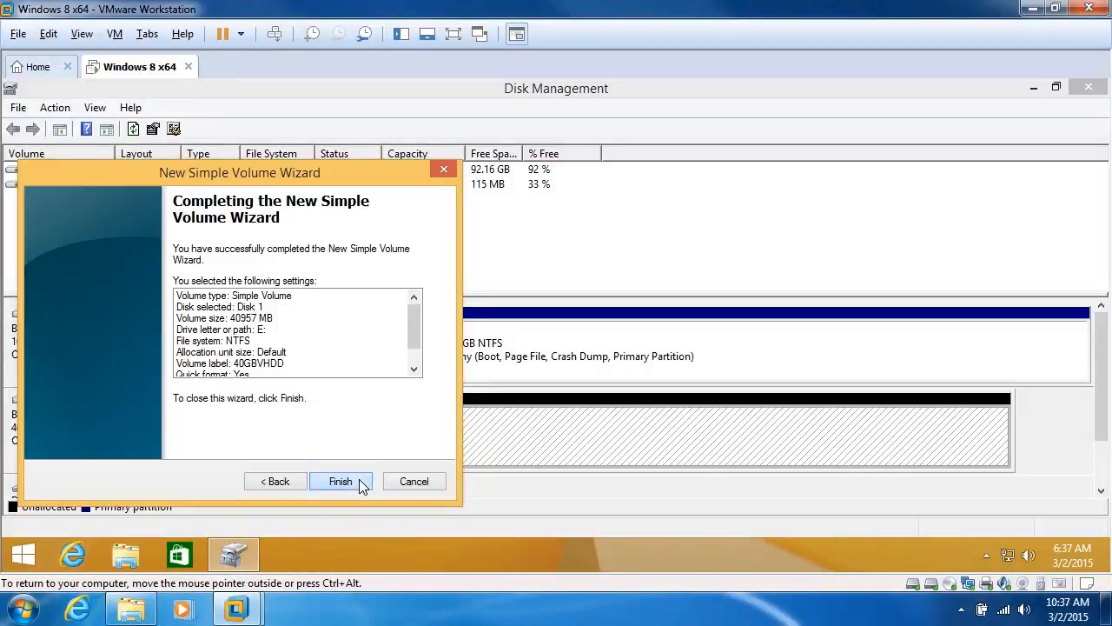
click(358, 480)
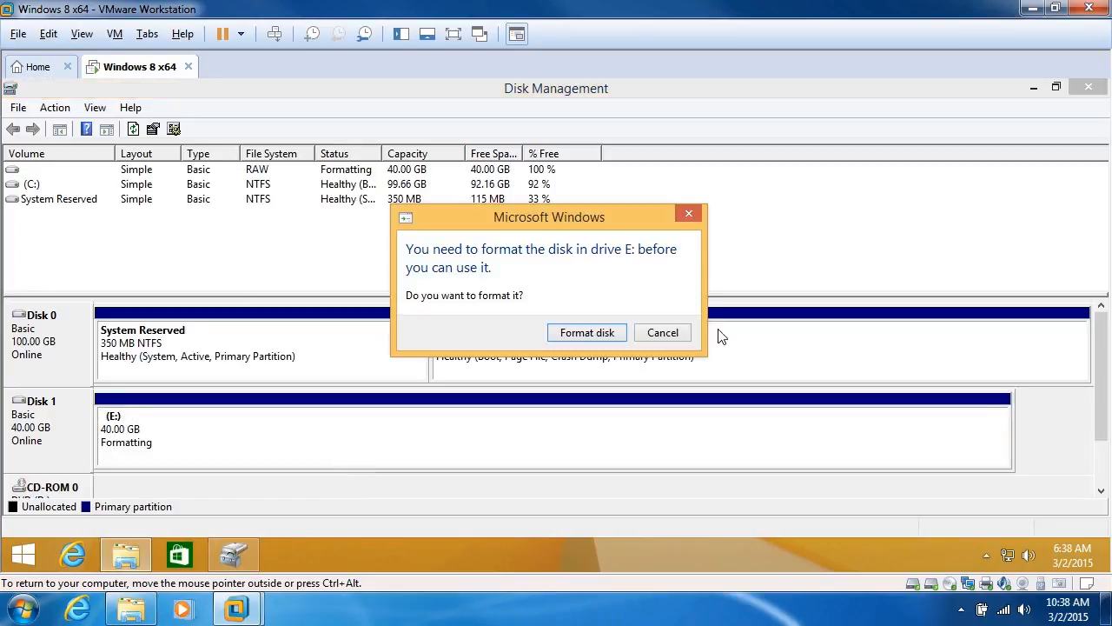
- Cancel the 'You need to format the disk' prompt and open File Explorer on This PC
click(664, 335)
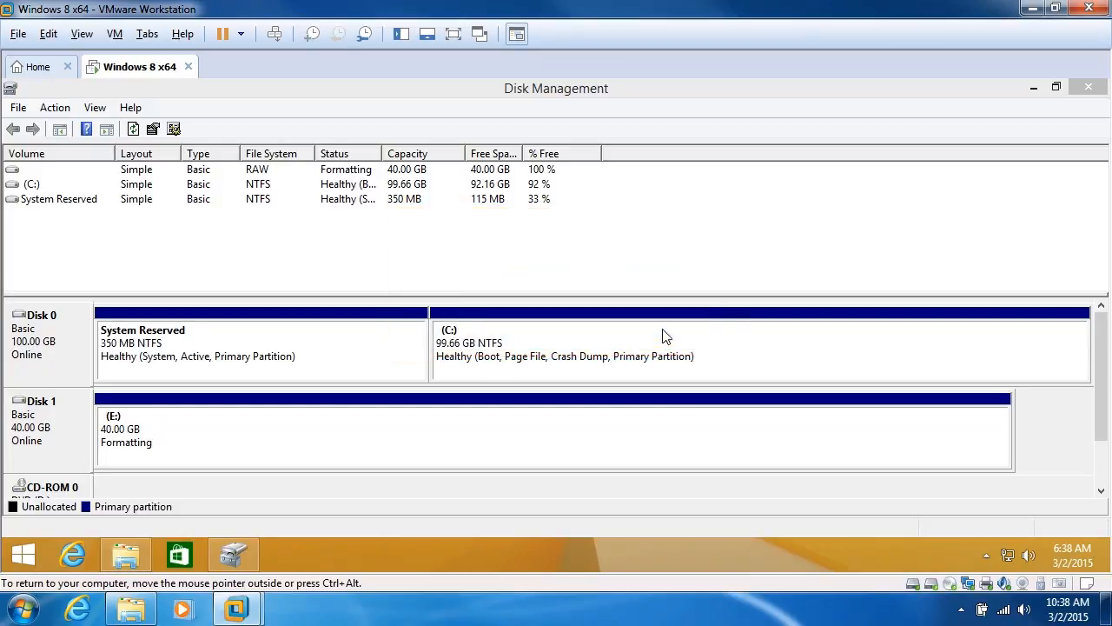
right_click(127, 550)
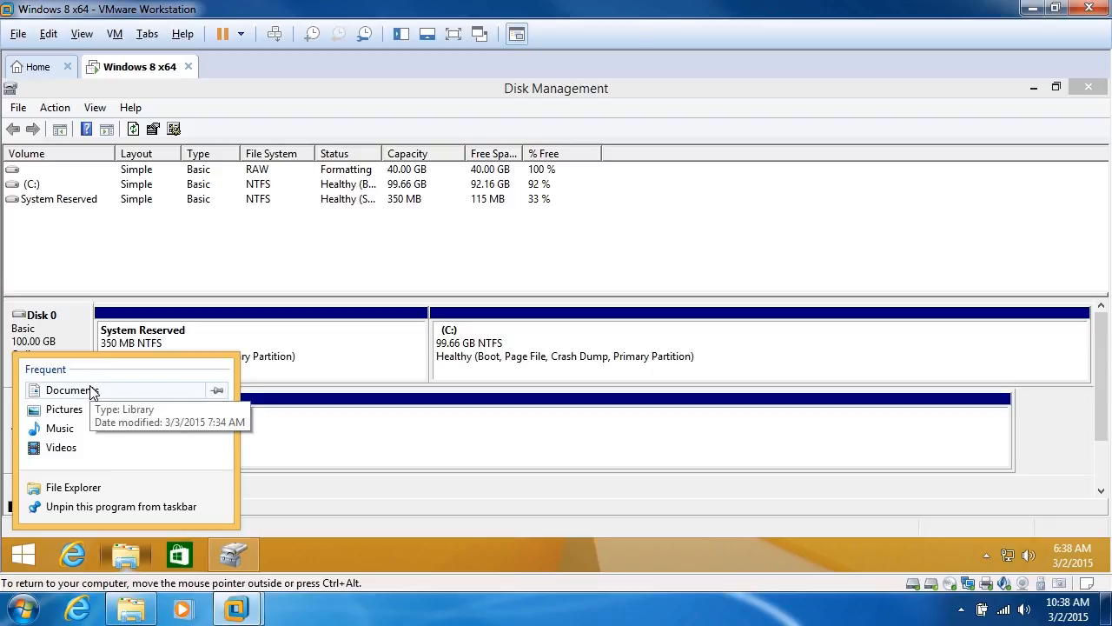
click(79, 492)
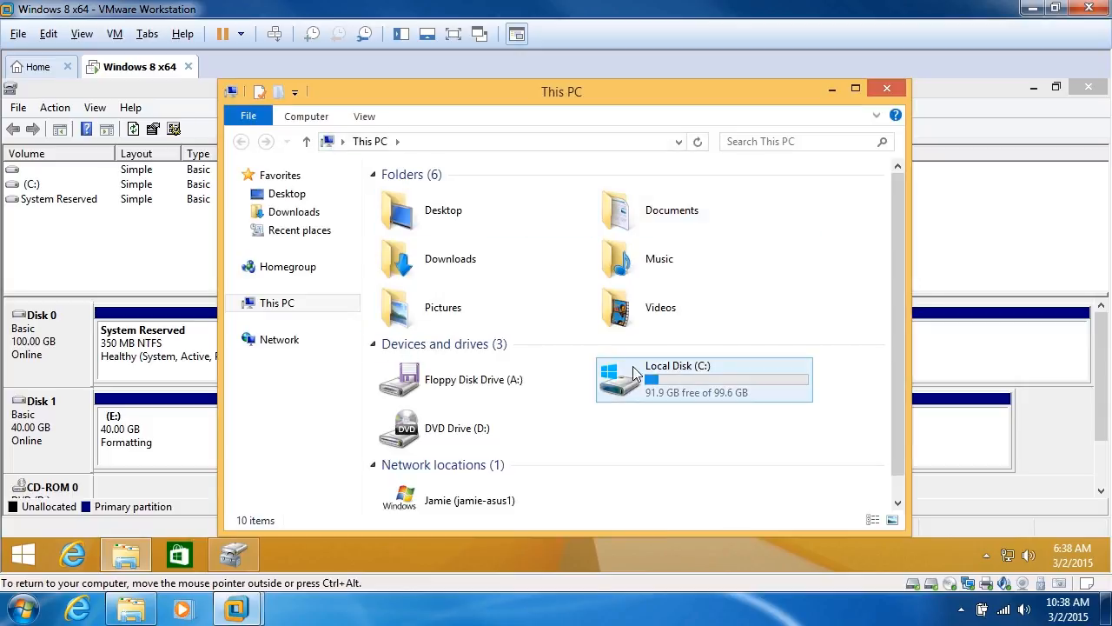
- Open the new 40GBVHDD (E:) drive, empty with 39.9 GB free, then return to the host window
scroll(898, 398, down, 1)
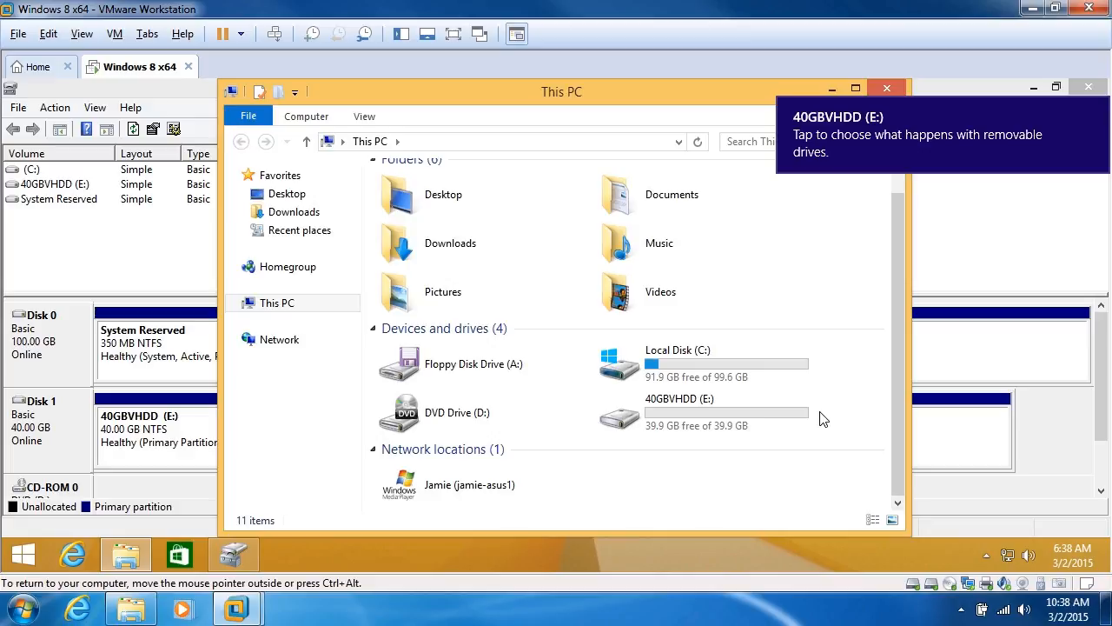
double_click(714, 407)
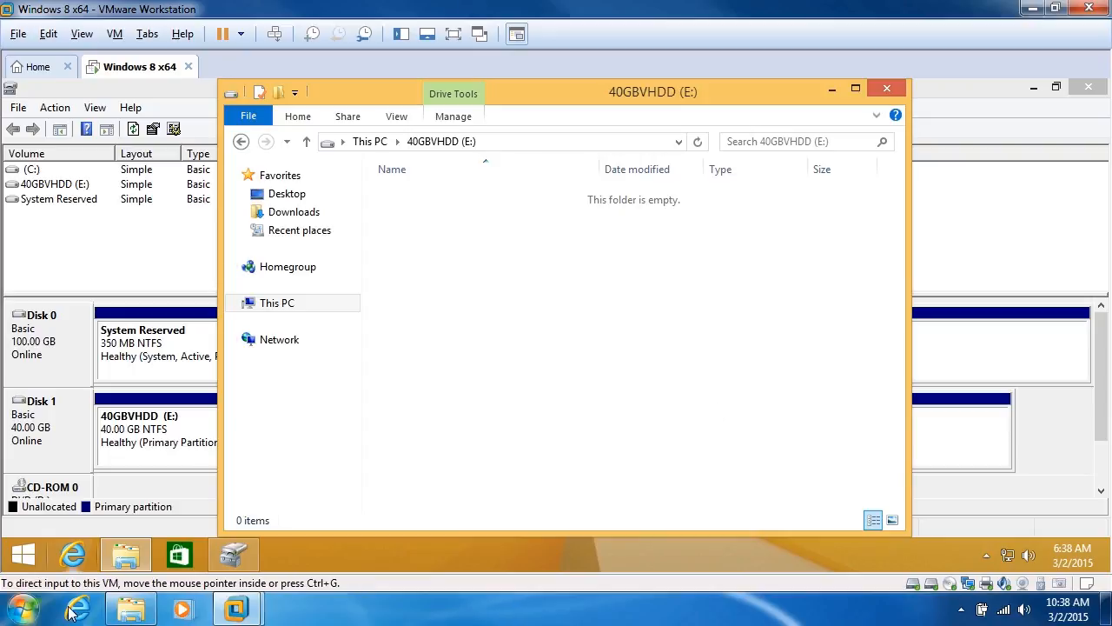
click(130, 608)
- Select the Windows 8 x64-0 split .vmdk files in the host's Windows 8 x64 VM folder
scroll(959, 434, down, 2)
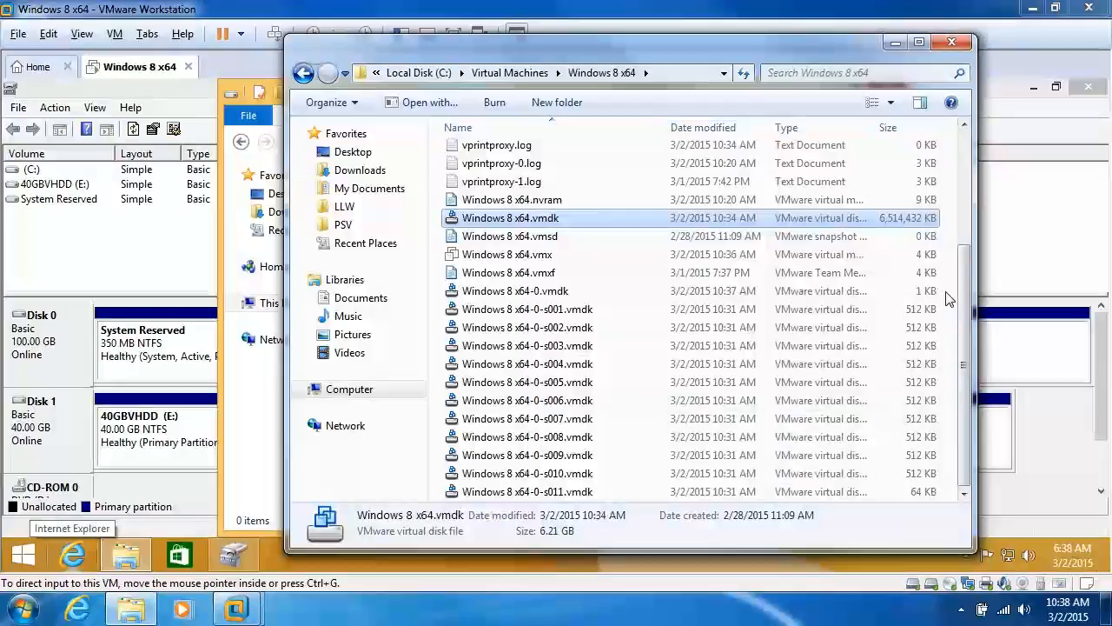
drag(947, 297, 598, 596)
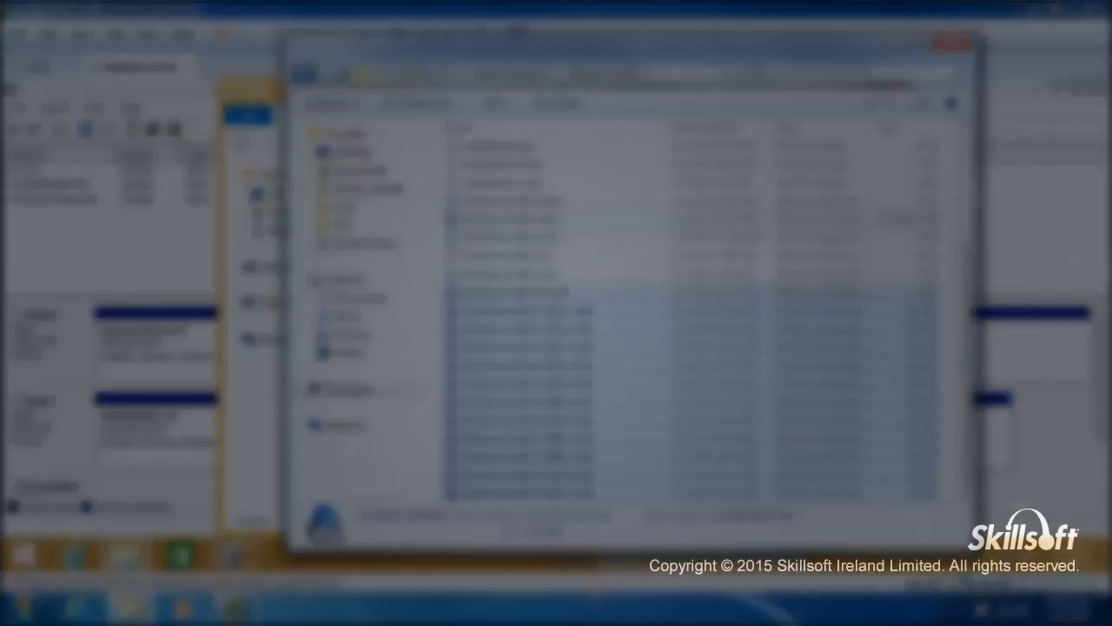